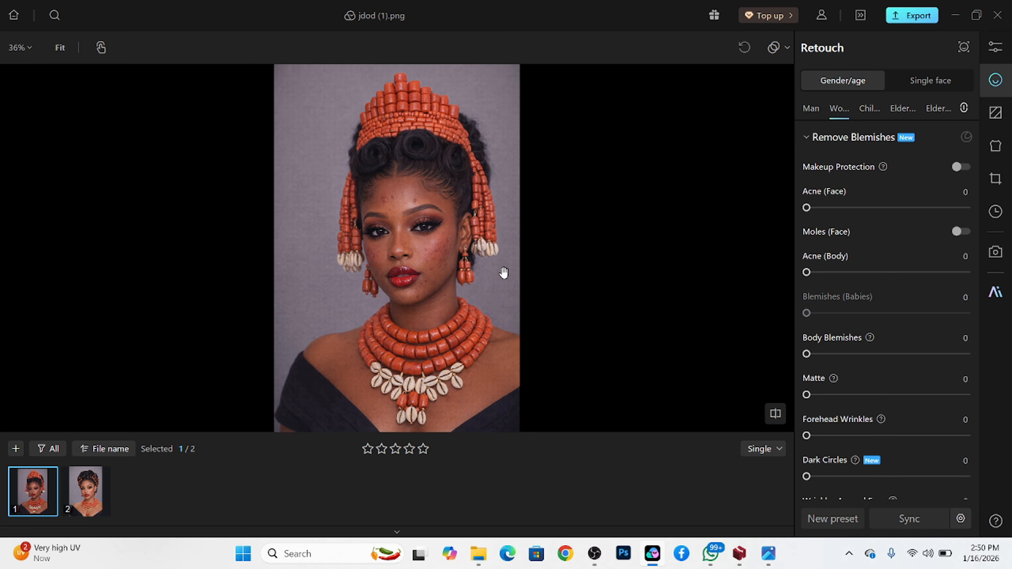
Step: Raise the whole portrait's tone contrast to 9 in the global color adjustments
{"action": "left_click", "coordinate": [988, 47]}
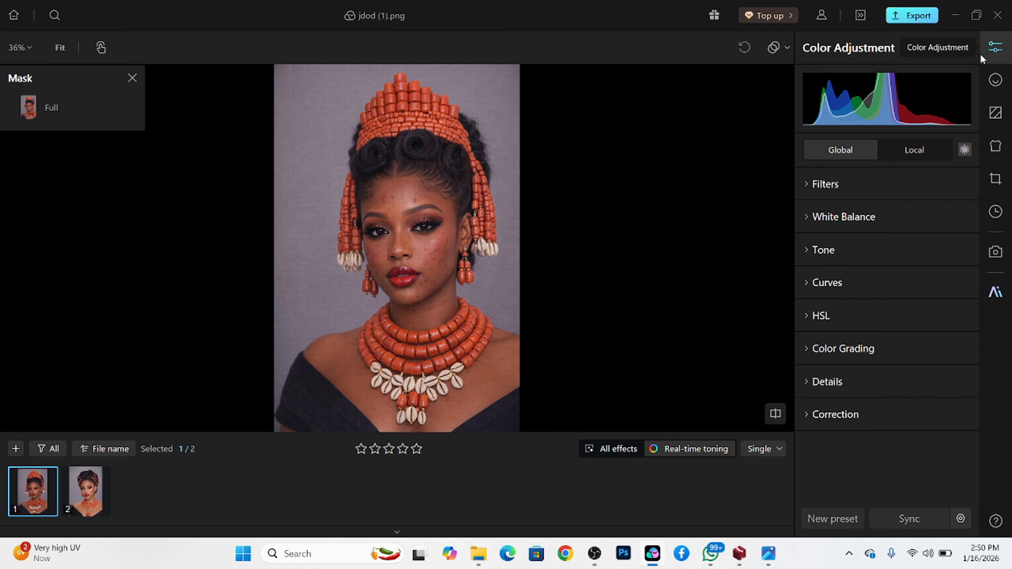
{"action": "left_click", "coordinate": [834, 253]}
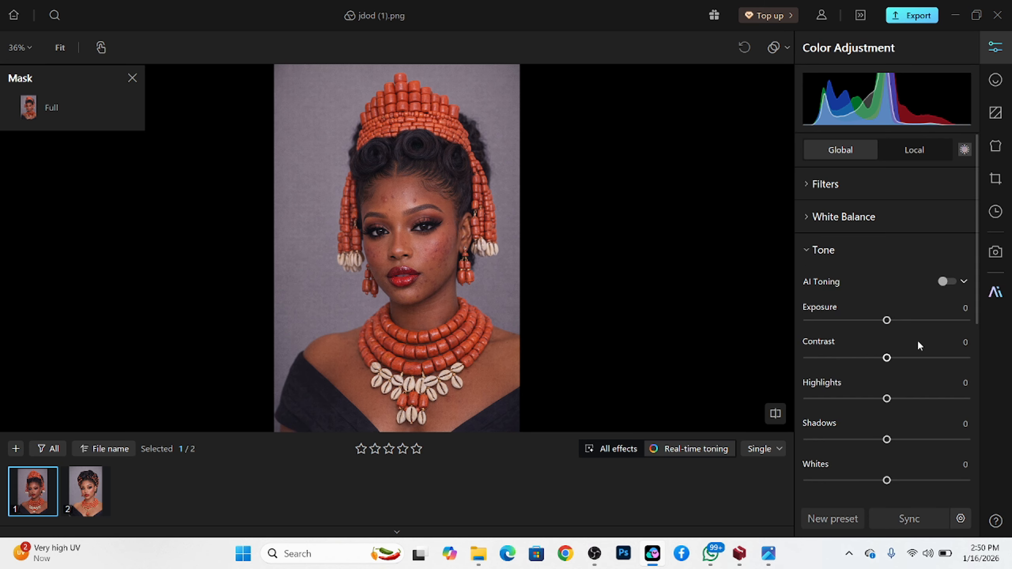
{"action": "left_click_drag", "start_coordinate": [886, 358], "coordinate": [894, 358]}
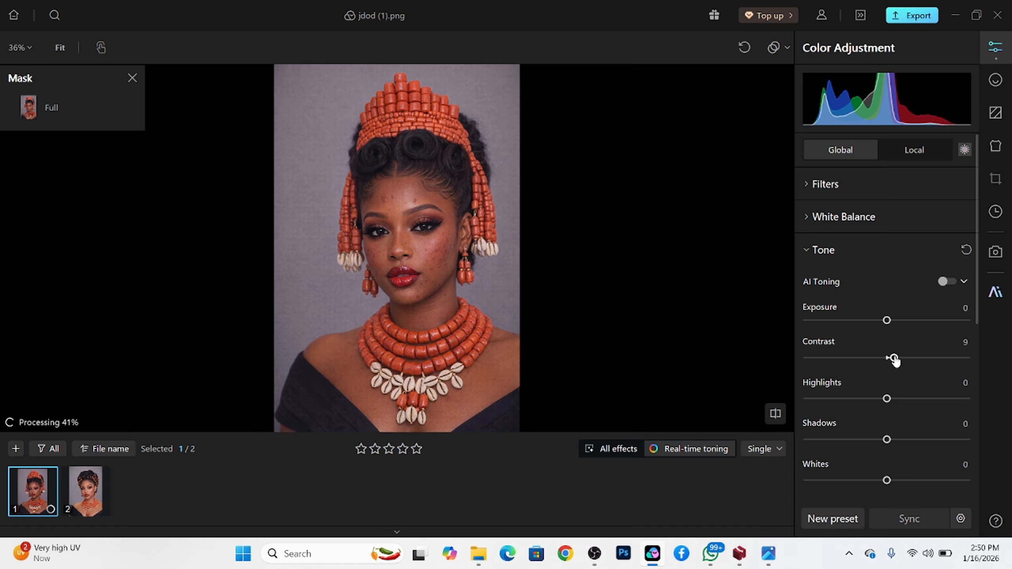
Step: Set Dehaze to 9 in the global detail adjustments of the portrait
{"action": "scroll", "coordinate": [896, 387], "scroll_direction": "down", "scroll_amount": 3}
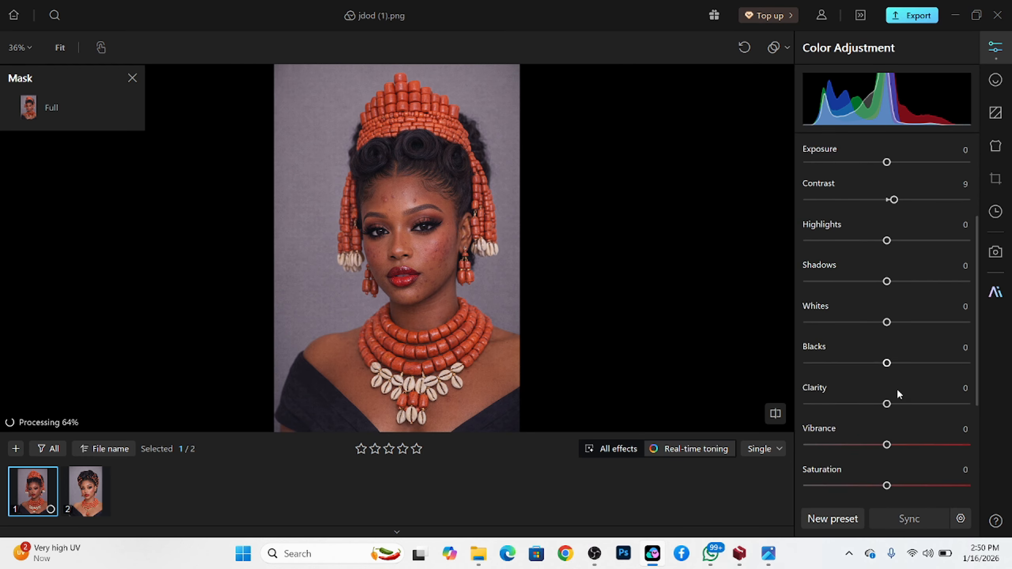
{"action": "scroll", "coordinate": [897, 395], "scroll_direction": "down", "scroll_amount": 3}
{"action": "left_click", "coordinate": [857, 454]}
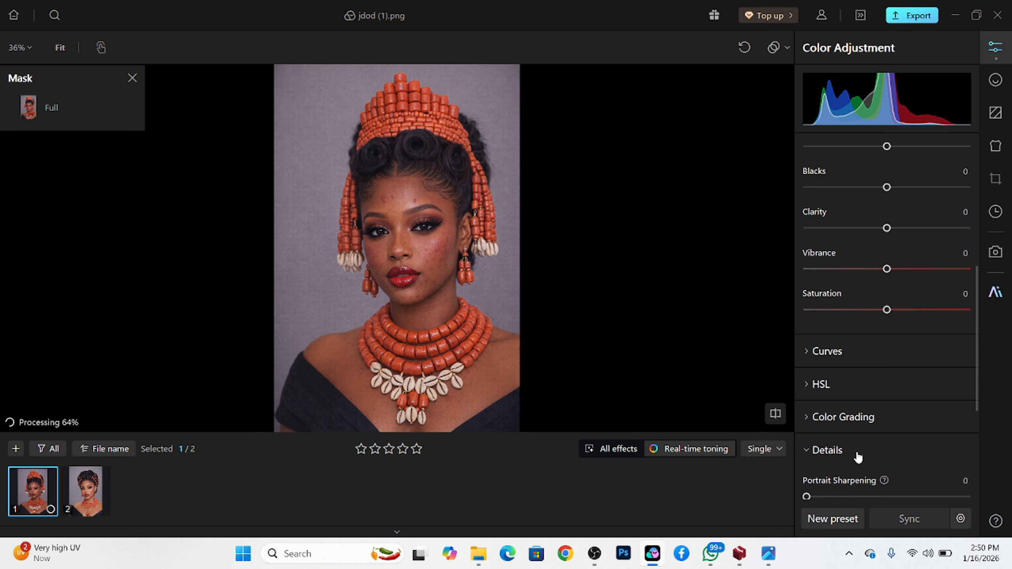
{"action": "scroll", "coordinate": [857, 457], "scroll_direction": "down", "scroll_amount": 3}
{"action": "left_click_drag", "start_coordinate": [807, 459], "coordinate": [819, 461]}
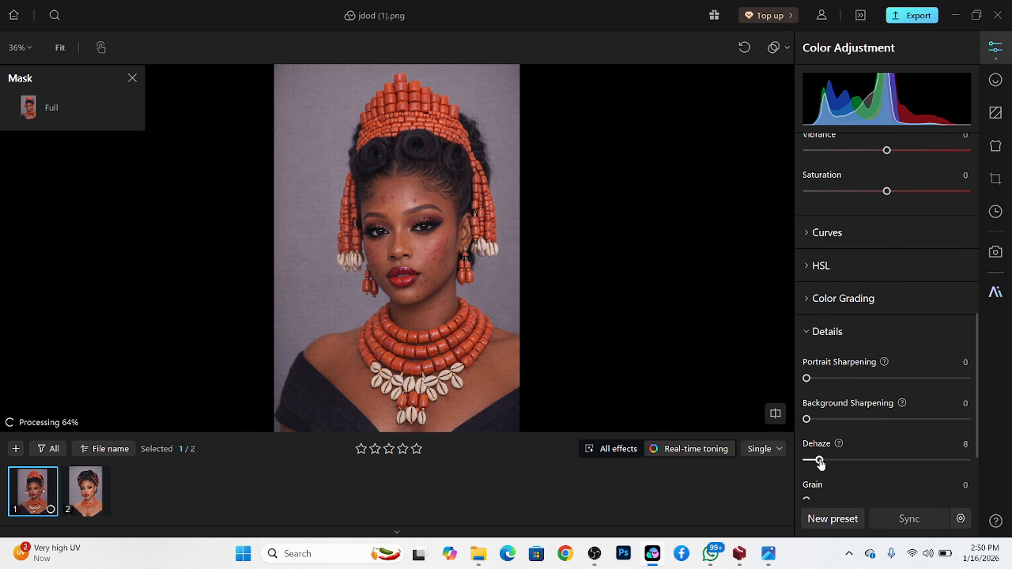
Step: Create a local background mask and lower the background's exposure to -0.33
{"action": "scroll", "coordinate": [838, 334], "scroll_direction": "up", "scroll_amount": 10}
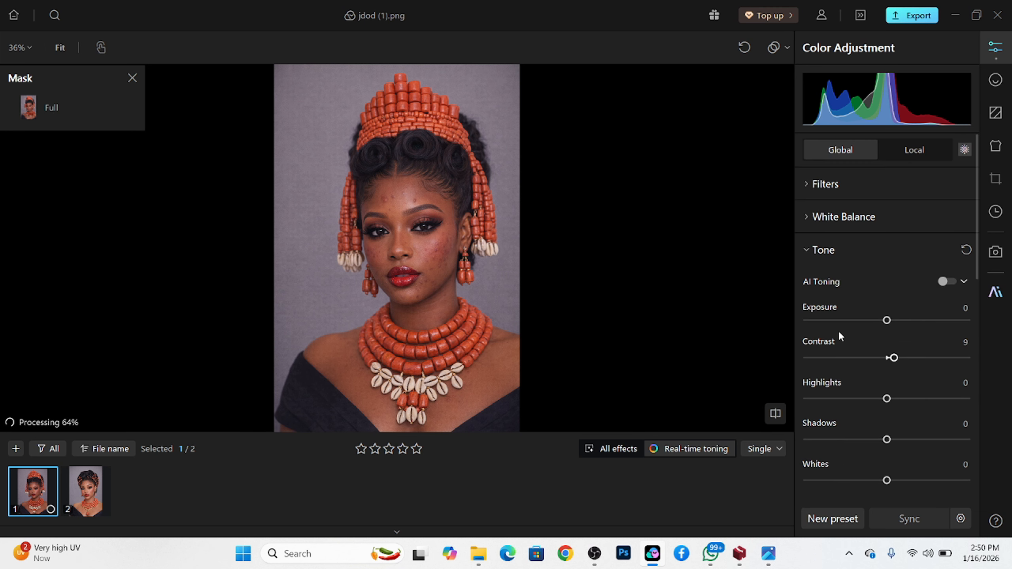
{"action": "left_click", "coordinate": [906, 149]}
{"action": "left_click", "coordinate": [880, 182]}
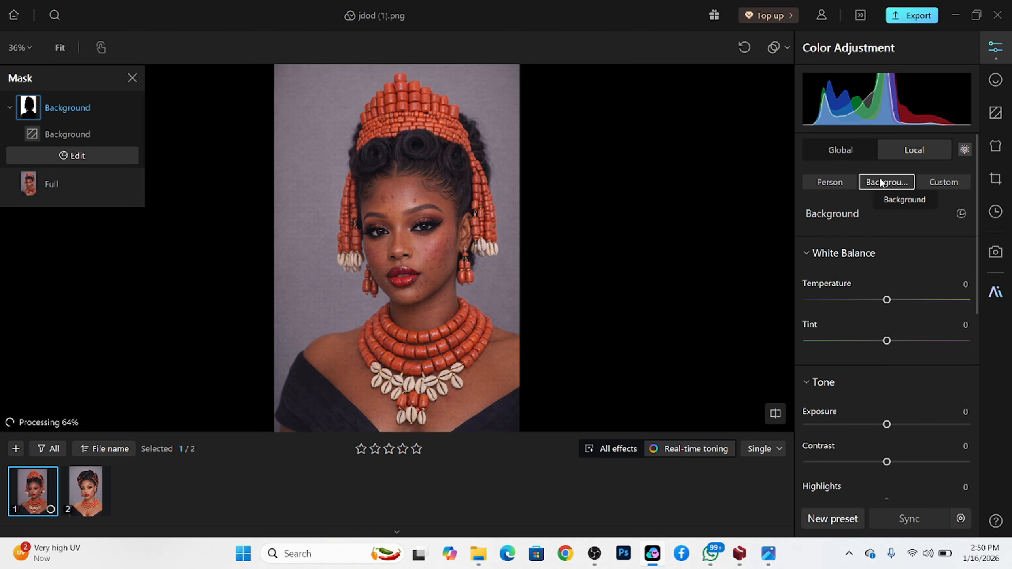
{"action": "left_click_drag", "start_coordinate": [886, 425], "coordinate": [882, 425]}
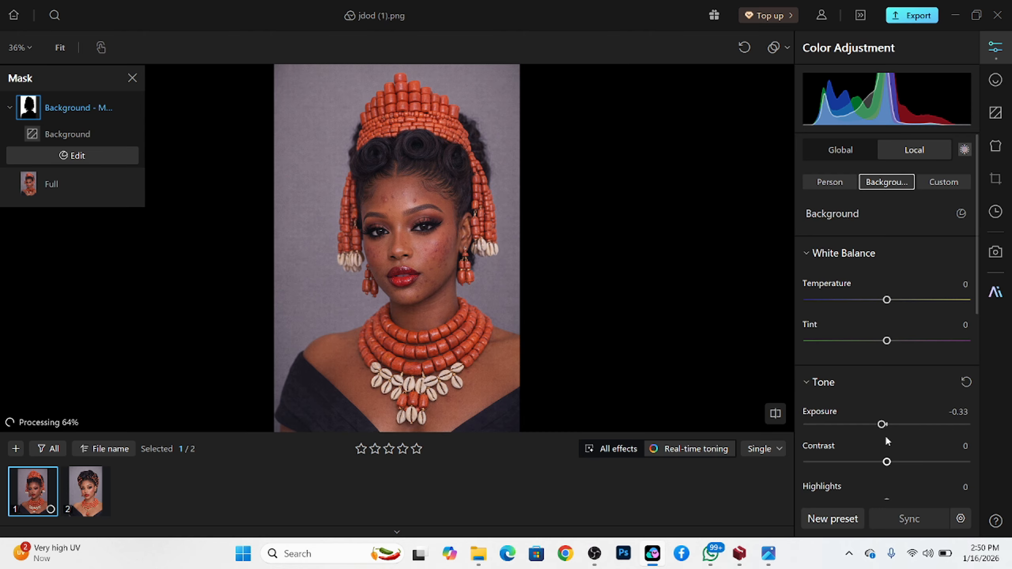
Step: Reduce the global HSL saturation of the reds to -11 and of the oranges to -18
{"action": "left_click", "coordinate": [836, 149]}
{"action": "scroll", "coordinate": [901, 382], "scroll_direction": "down", "scroll_amount": 8}
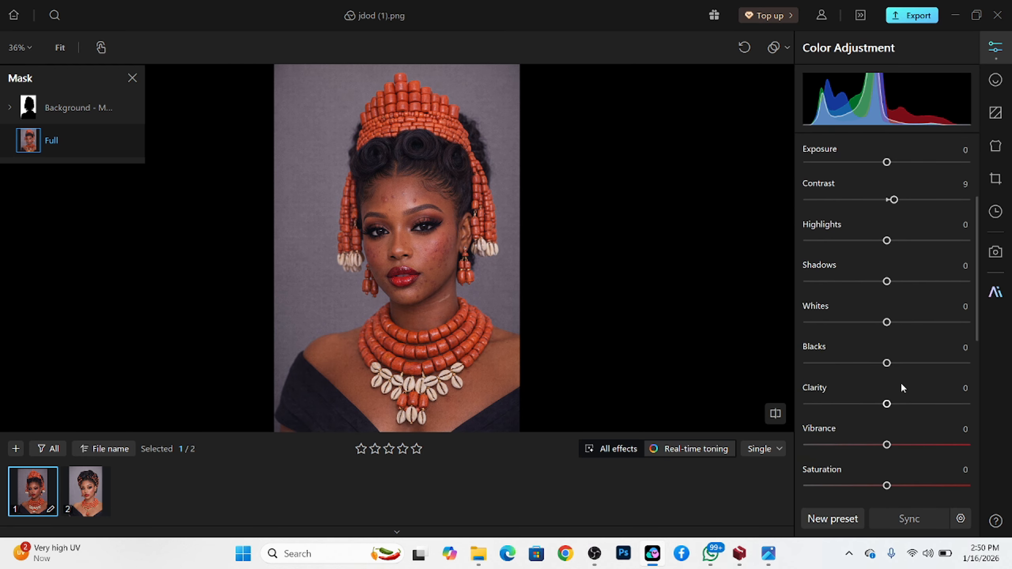
{"action": "scroll", "coordinate": [916, 371], "scroll_direction": "down", "scroll_amount": 5}
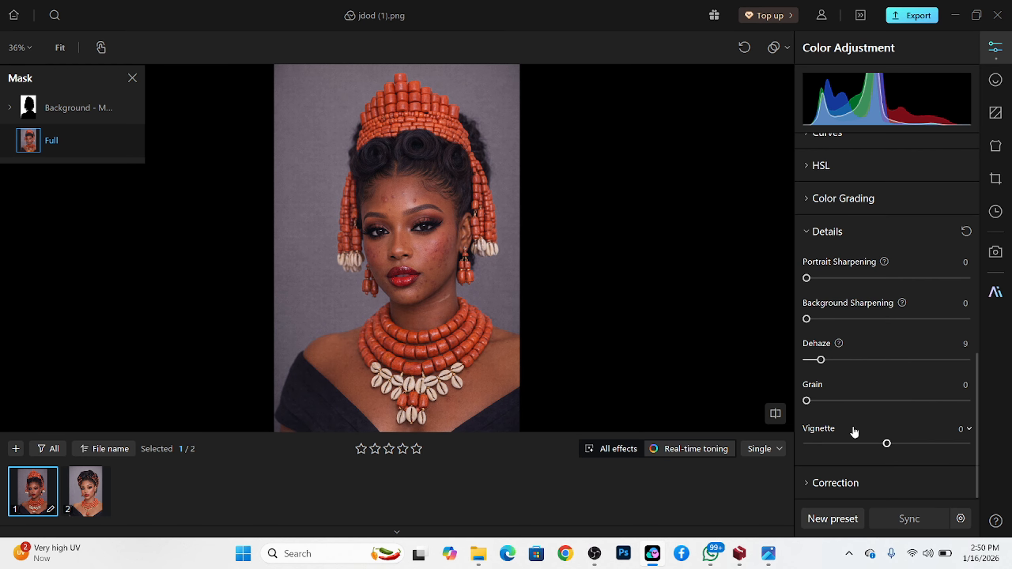
{"action": "scroll", "coordinate": [854, 429], "scroll_direction": "up", "scroll_amount": 5}
{"action": "left_click", "coordinate": [837, 446]}
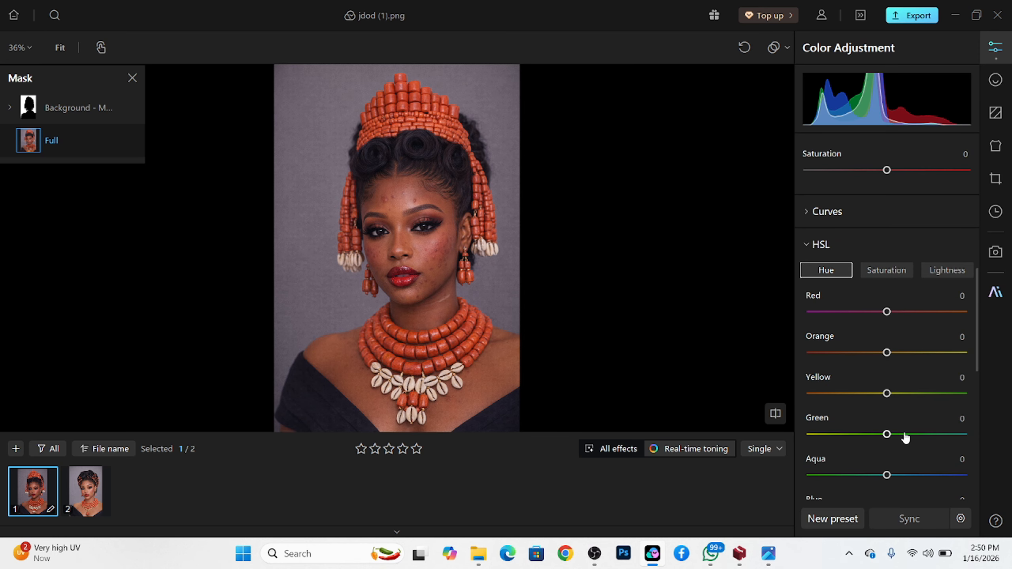
{"action": "left_click", "coordinate": [884, 271]}
{"action": "left_click_drag", "start_coordinate": [886, 311], "coordinate": [879, 313]}
{"action": "left_click_drag", "start_coordinate": [887, 353], "coordinate": [874, 359]}
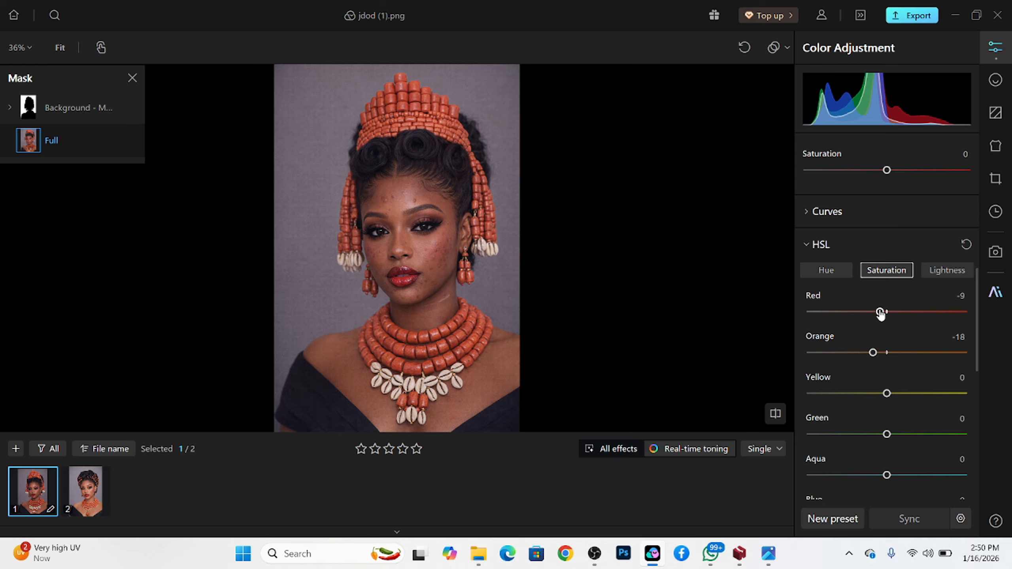
{"action": "left_click_drag", "start_coordinate": [879, 312], "coordinate": [879, 313]}
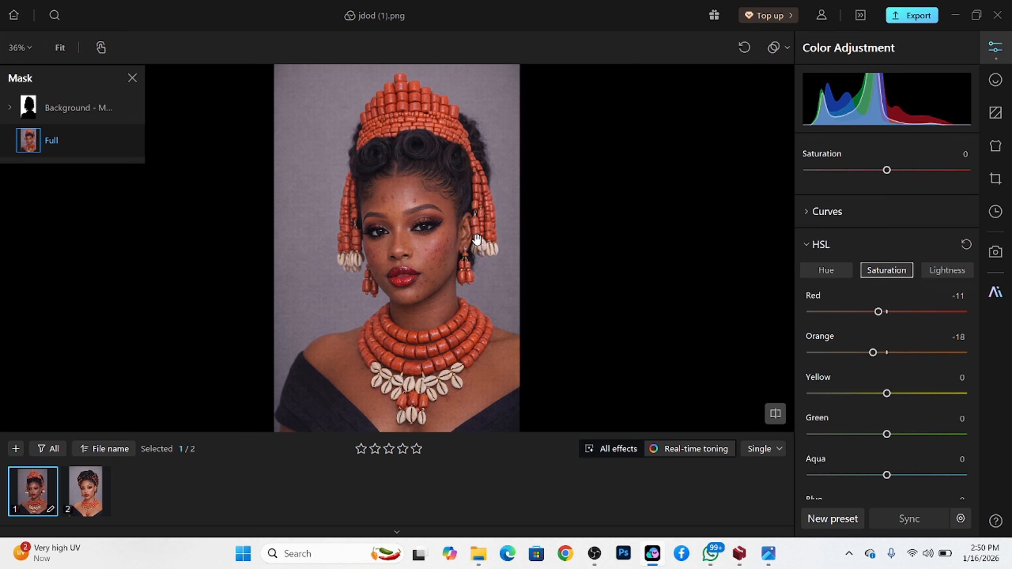
Step: In the woman's blemish retouching, set Acne (Face), Acne (Body) and Body Blemishes to 100 and enable Moles (Face)
{"action": "left_click", "coordinate": [995, 80]}
{"action": "scroll", "coordinate": [390, 208], "scroll_direction": "up", "scroll_amount": 5}
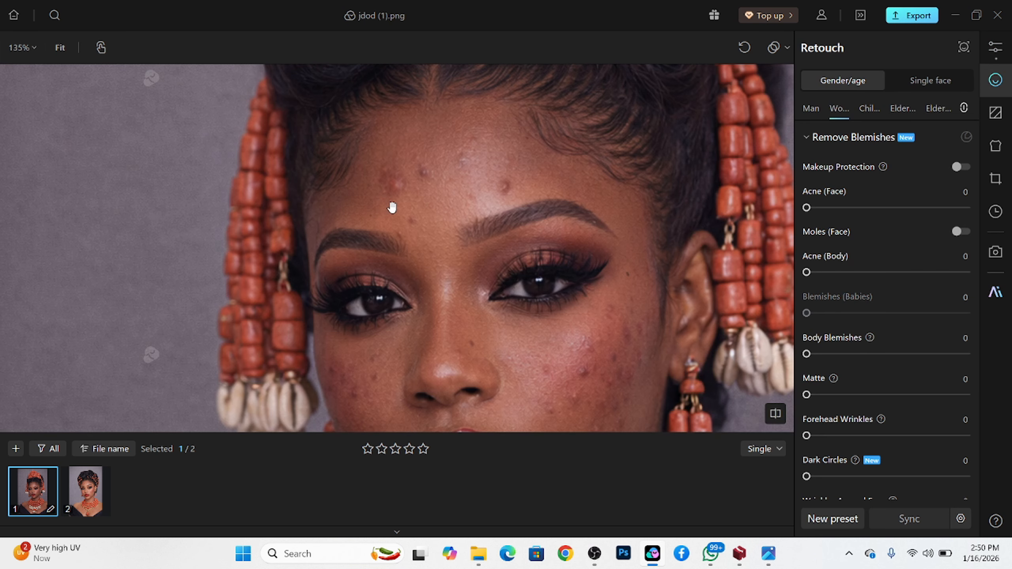
{"action": "scroll", "coordinate": [327, 168], "scroll_direction": "down", "scroll_amount": 3}
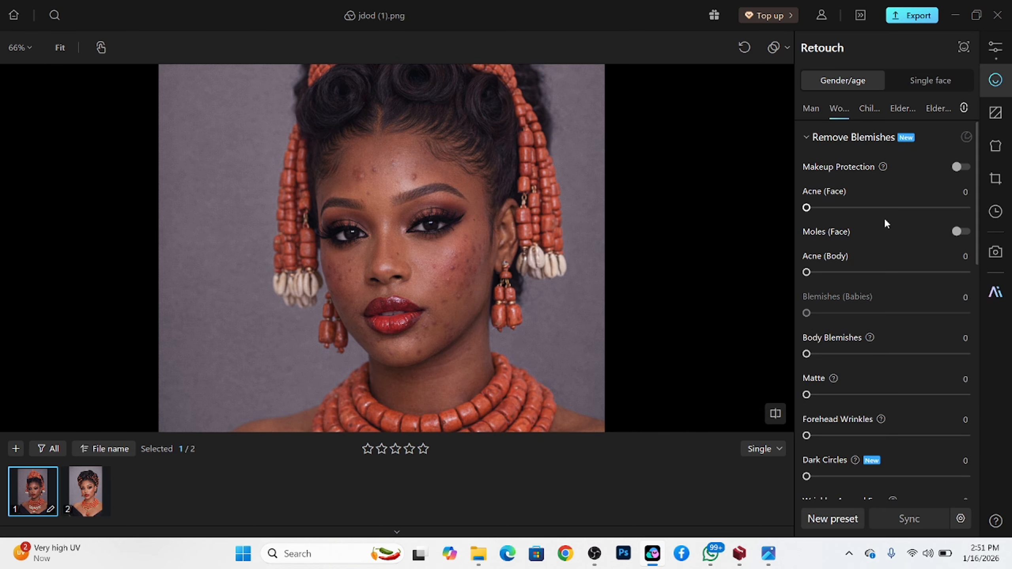
{"action": "left_click_drag", "start_coordinate": [894, 210], "coordinate": [1004, 235]}
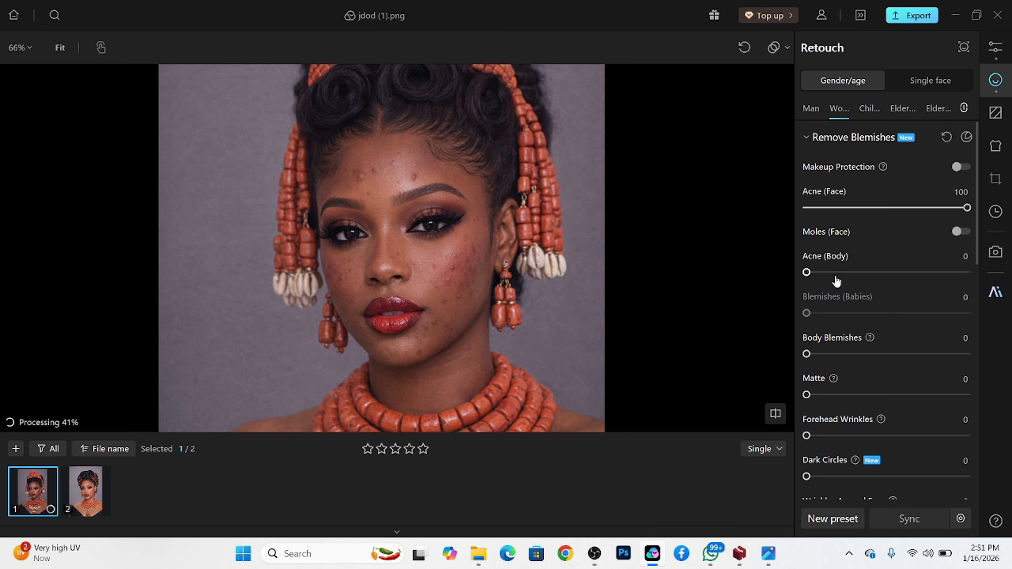
{"action": "left_click_drag", "start_coordinate": [824, 275], "coordinate": [978, 284]}
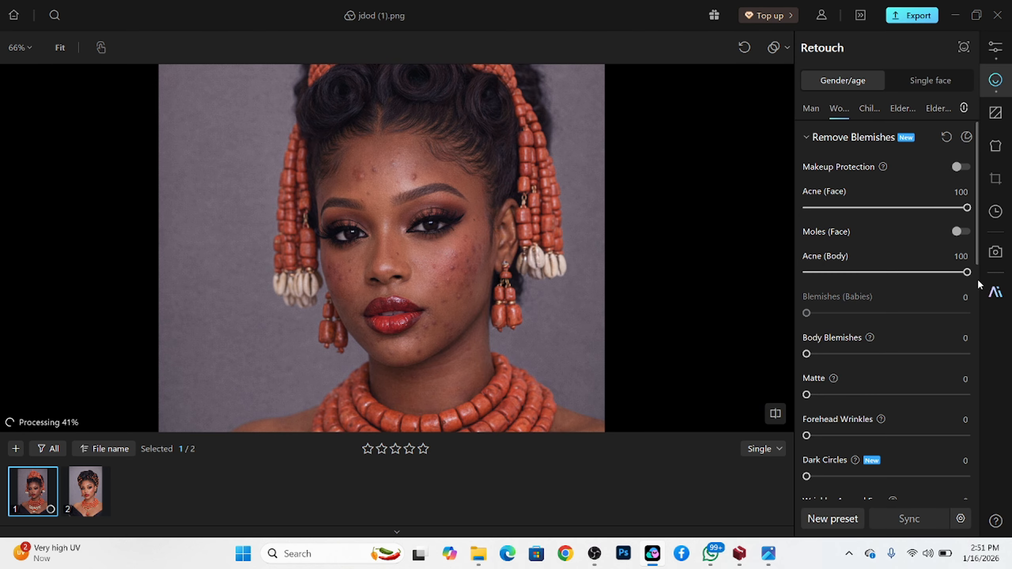
{"action": "left_click", "coordinate": [960, 232]}
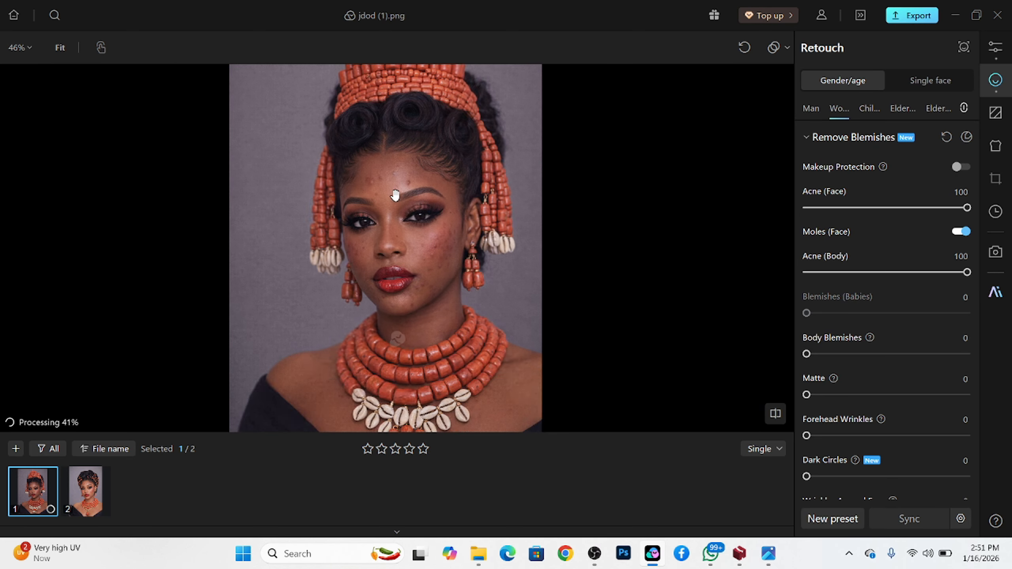
{"action": "scroll", "coordinate": [413, 233], "scroll_direction": "up", "scroll_amount": 1}
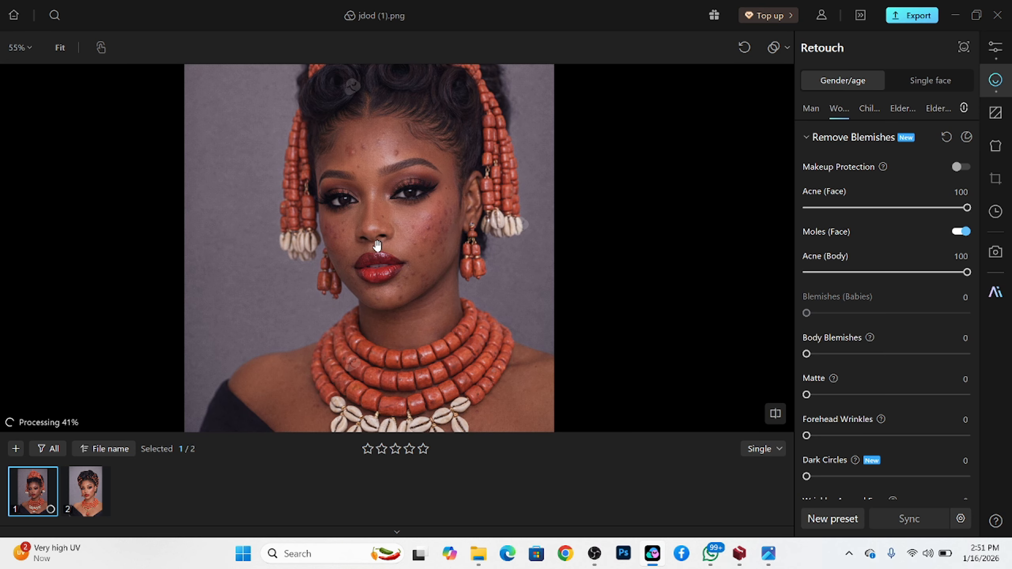
{"action": "left_click_drag", "start_coordinate": [806, 353], "coordinate": [994, 374]}
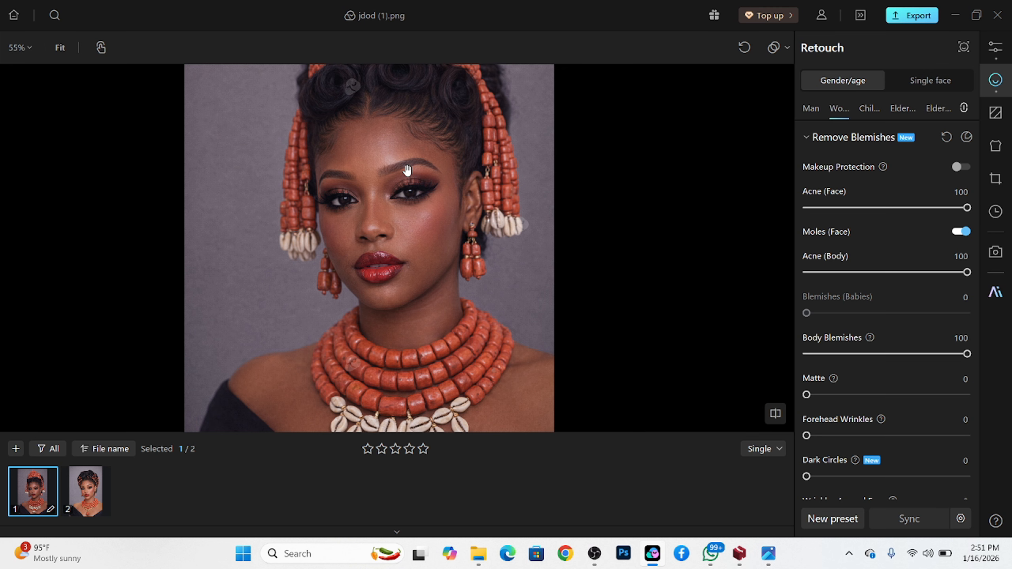
Step: Compare the face before and after blemish removal, including close up on the cheeks
{"action": "key", "text": "backslash"}
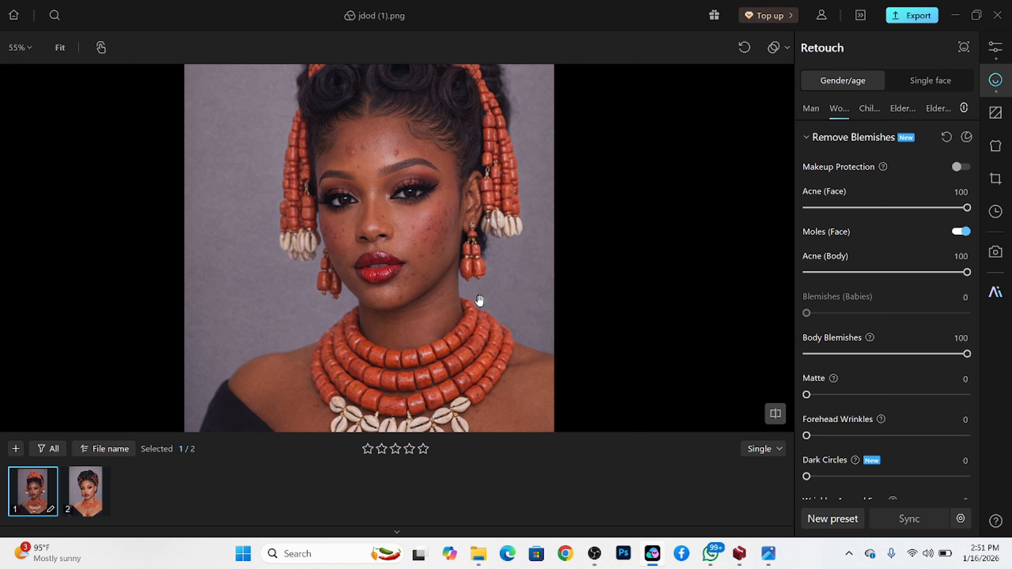
{"action": "scroll", "coordinate": [409, 184], "scroll_direction": "up", "scroll_amount": 5}
{"action": "key", "text": "backslash"}
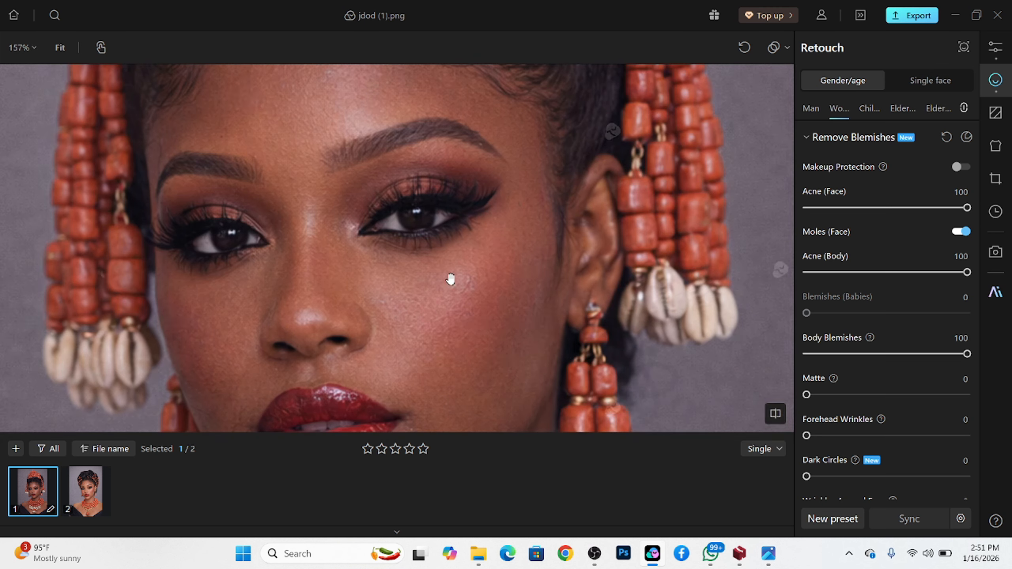
{"action": "key", "text": "backslash"}
{"action": "scroll", "coordinate": [433, 261], "scroll_direction": "down", "scroll_amount": 5}
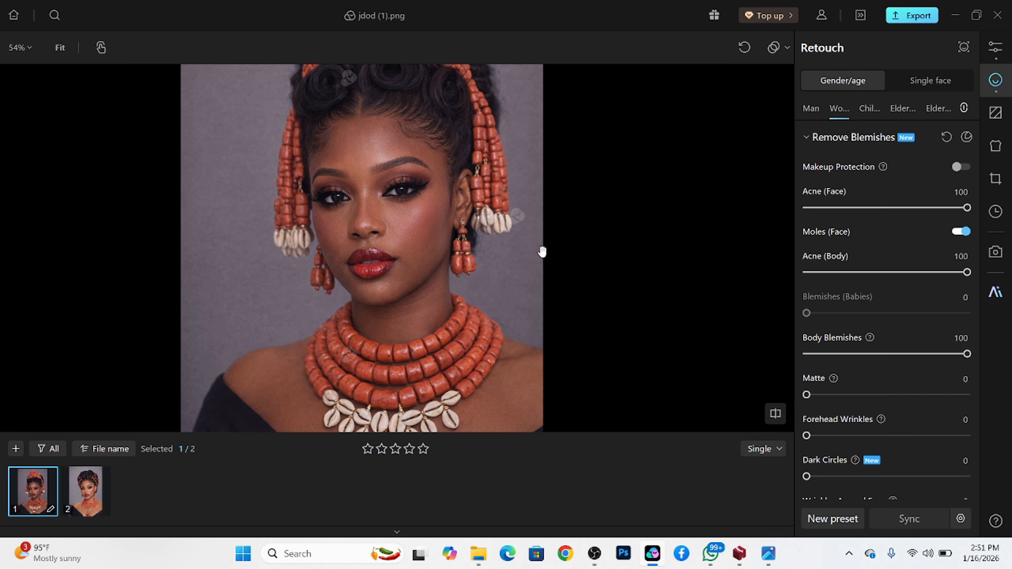
Step: Set Face Defocus Repair to 100 and check the sharpened face close up and in the full portrait
{"action": "scroll", "coordinate": [841, 348], "scroll_direction": "down", "scroll_amount": 2}
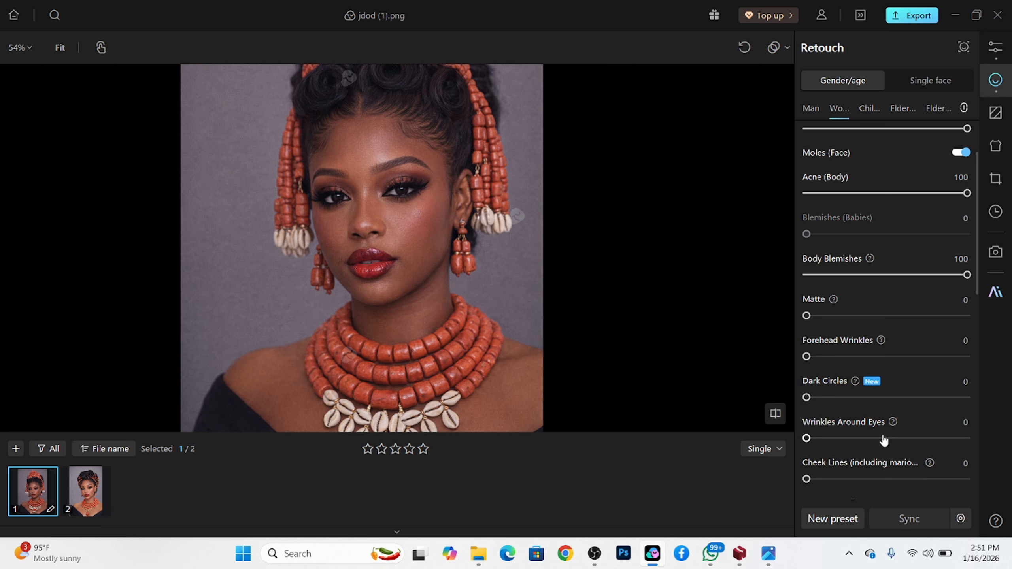
{"action": "scroll", "coordinate": [867, 401], "scroll_direction": "down", "scroll_amount": 4}
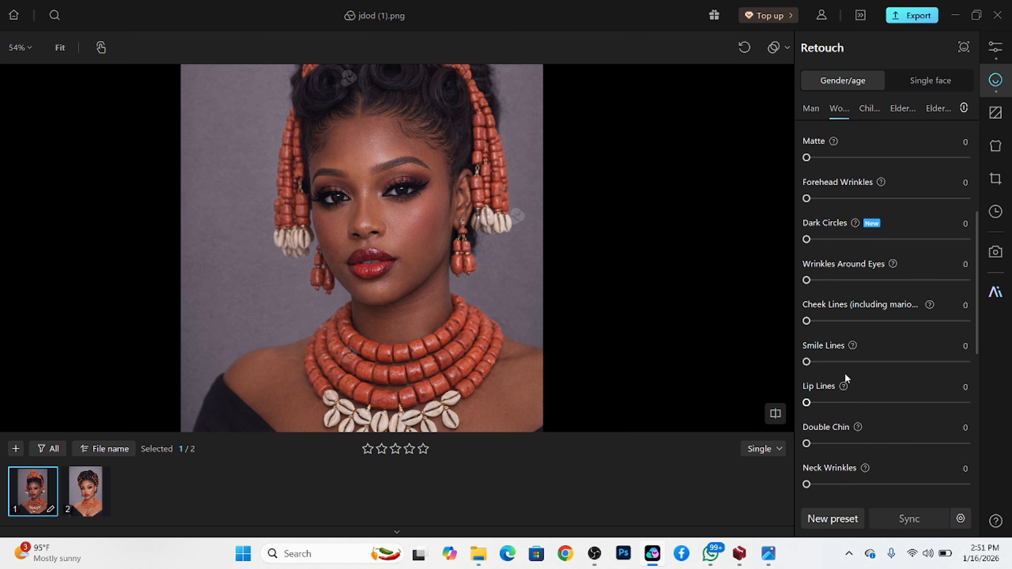
{"action": "scroll", "coordinate": [842, 374], "scroll_direction": "down", "scroll_amount": 3}
{"action": "scroll", "coordinate": [820, 390], "scroll_direction": "down", "scroll_amount": 2}
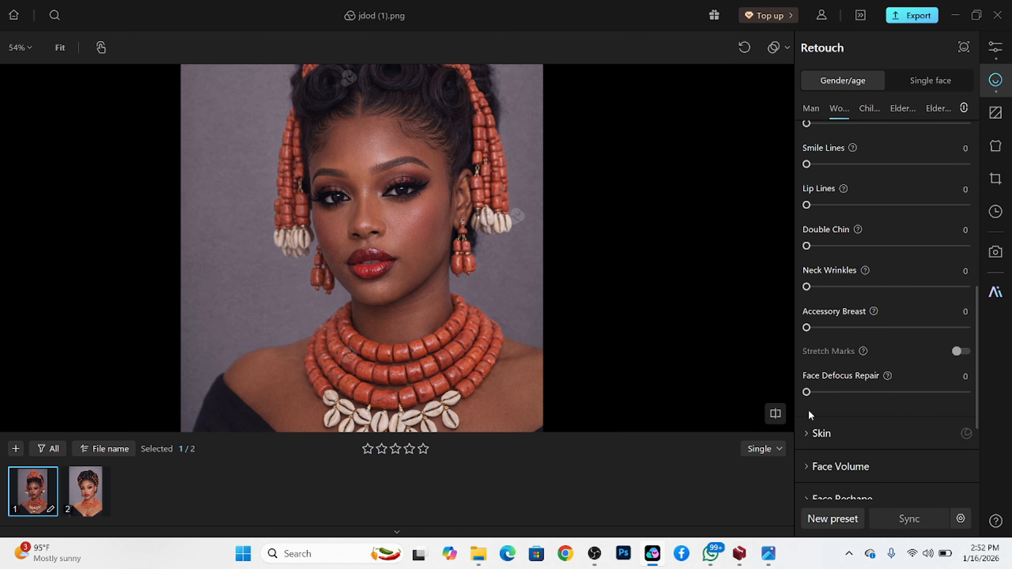
{"action": "mouse_move", "coordinate": [812, 393]}
{"action": "left_mouse_down"}
{"action": "mouse_move", "coordinate": [885, 399]}
{"action": "mouse_move", "coordinate": [995, 383]}
{"action": "left_mouse_up"}
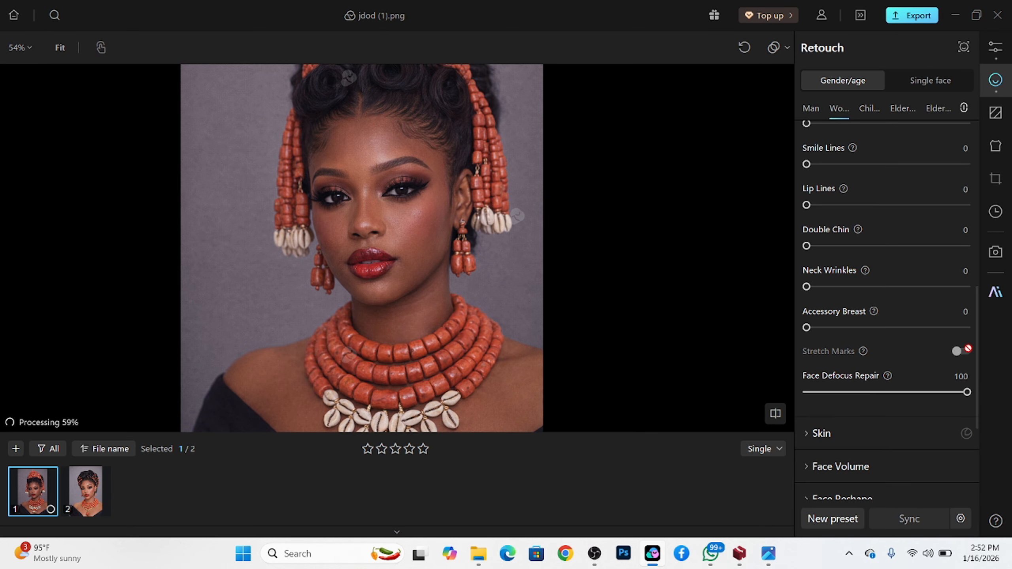
{"action": "scroll", "coordinate": [396, 211], "scroll_direction": "up", "scroll_amount": 5}
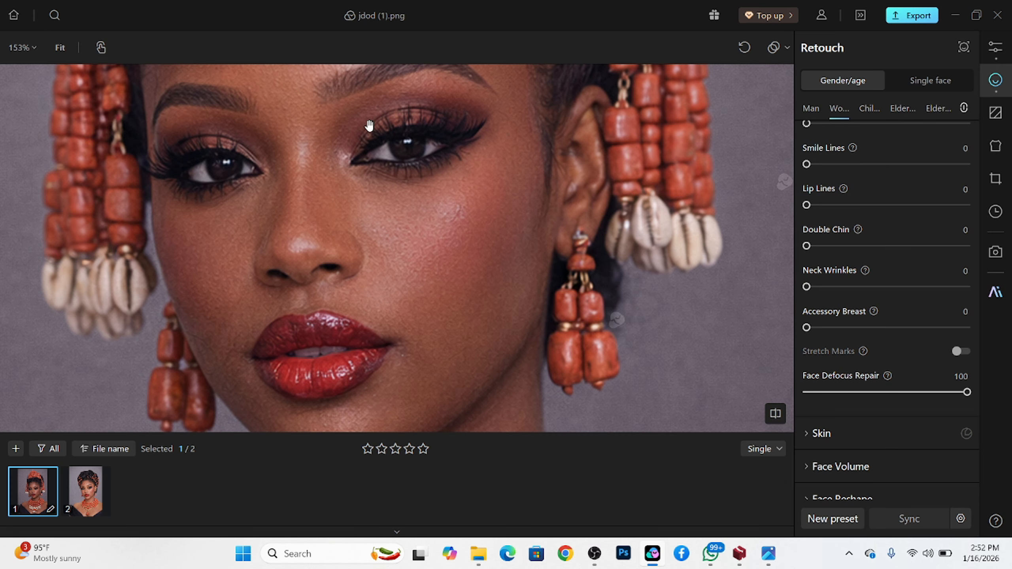
{"action": "scroll", "coordinate": [384, 119], "scroll_direction": "down", "scroll_amount": 6}
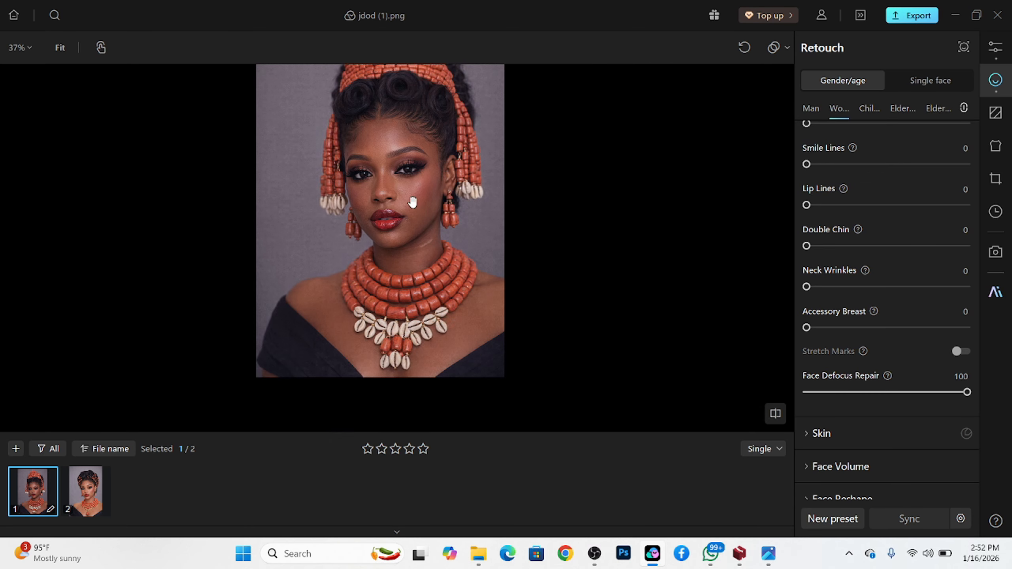
{"action": "left_click_drag", "start_coordinate": [413, 236], "coordinate": [370, 267]}
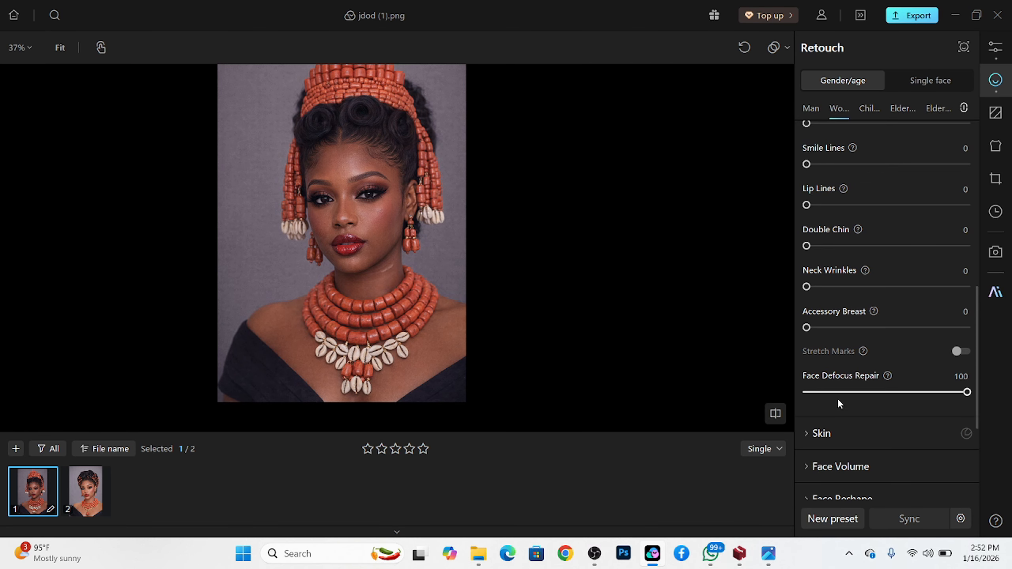
Step: Expand the woman's Skin retouching settings and the detail options of the face Frequency Separation
{"action": "scroll", "coordinate": [836, 383], "scroll_direction": "down", "scroll_amount": 3}
{"action": "left_click", "coordinate": [836, 319]}
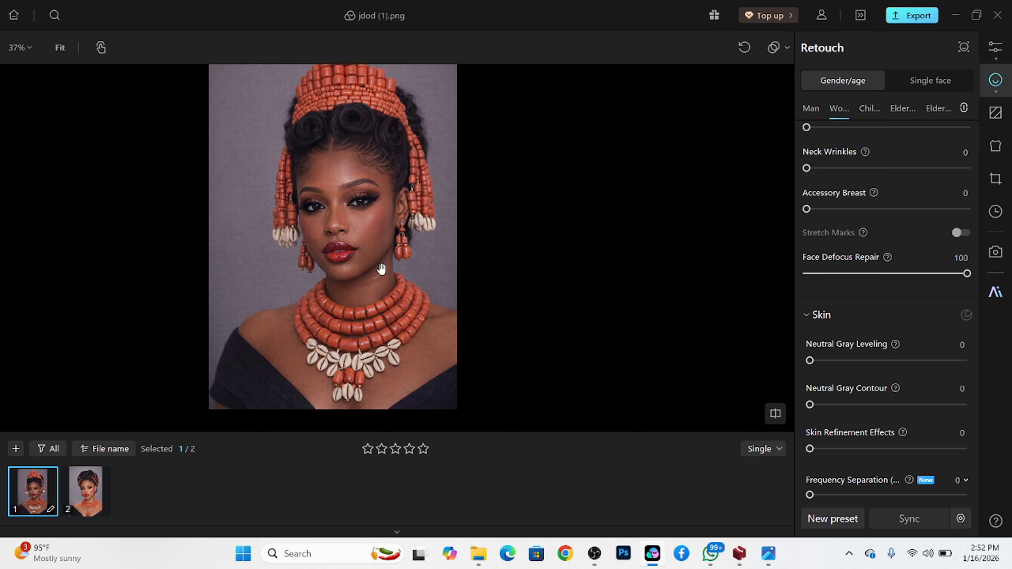
{"action": "scroll", "coordinate": [872, 388], "scroll_direction": "down", "scroll_amount": 3}
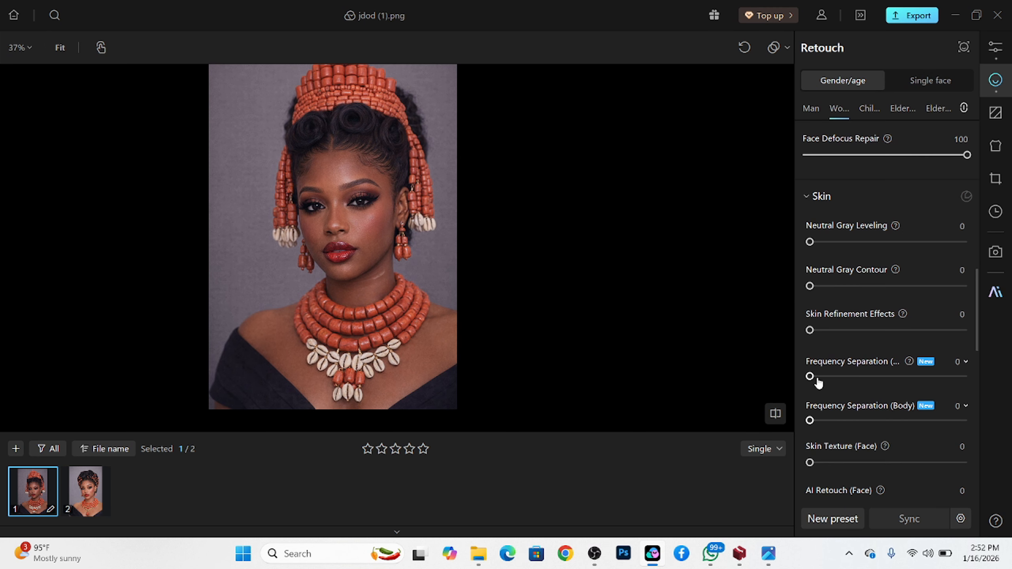
{"action": "mouse_move", "coordinate": [812, 377]}
{"action": "left_mouse_down"}
{"action": "mouse_move", "coordinate": [928, 377]}
{"action": "mouse_move", "coordinate": [809, 377]}
{"action": "left_mouse_up"}
{"action": "scroll", "coordinate": [867, 348], "scroll_direction": "down", "scroll_amount": 3}
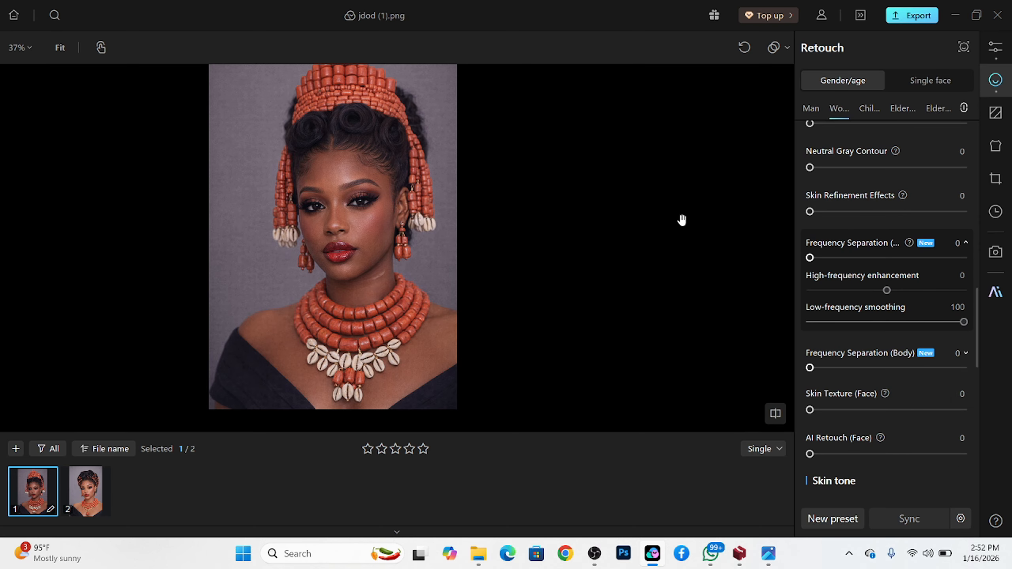
Step: Try AI Retouch (Face) at 100, inspect the skin close up, and reset it to 0
{"action": "scroll", "coordinate": [337, 174], "scroll_direction": "up", "scroll_amount": 4}
{"action": "scroll", "coordinate": [861, 400], "scroll_direction": "down", "scroll_amount": 1}
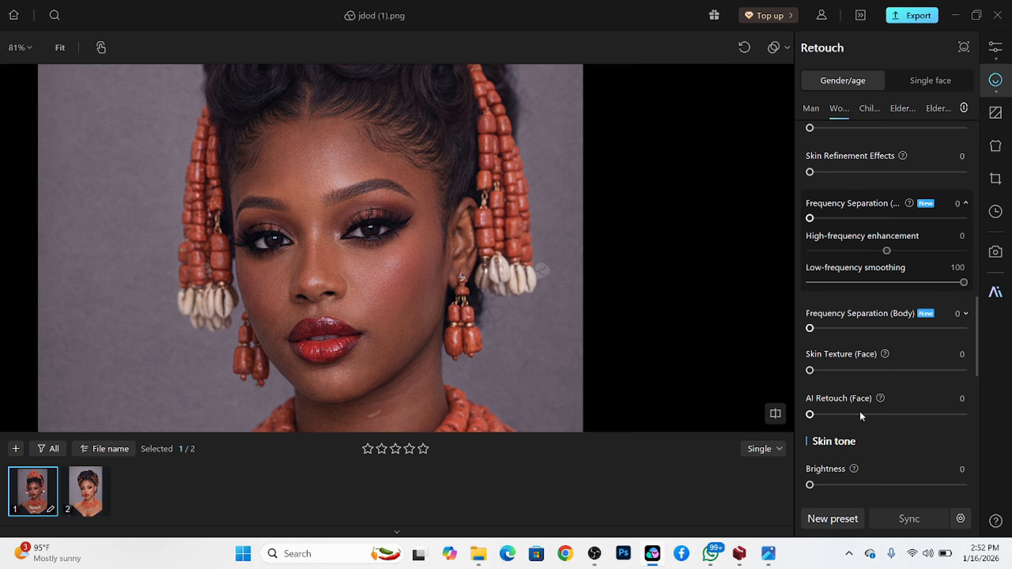
{"action": "left_click_drag", "start_coordinate": [822, 415], "coordinate": [984, 415]}
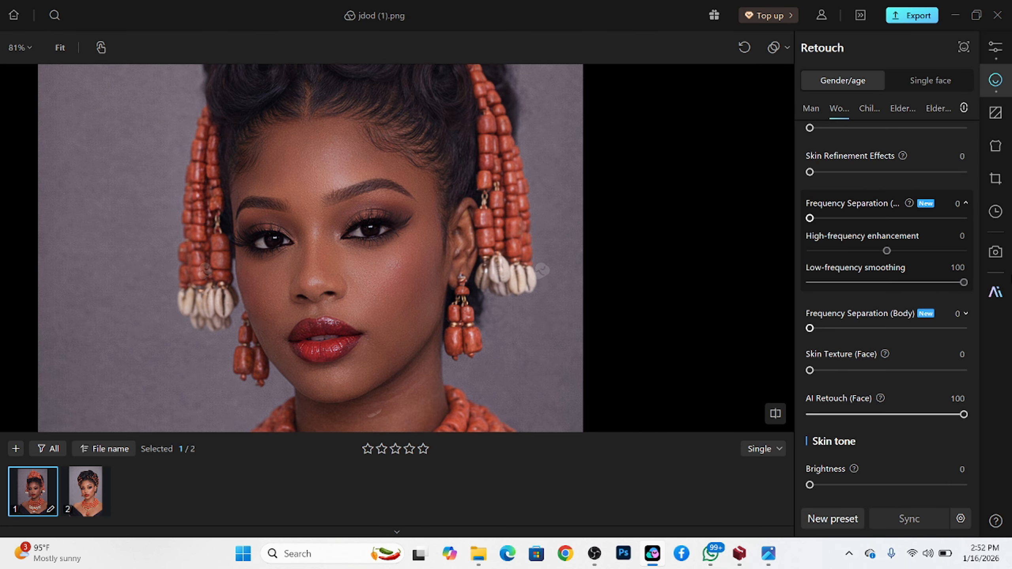
{"action": "scroll", "coordinate": [402, 264], "scroll_direction": "up", "scroll_amount": 5}
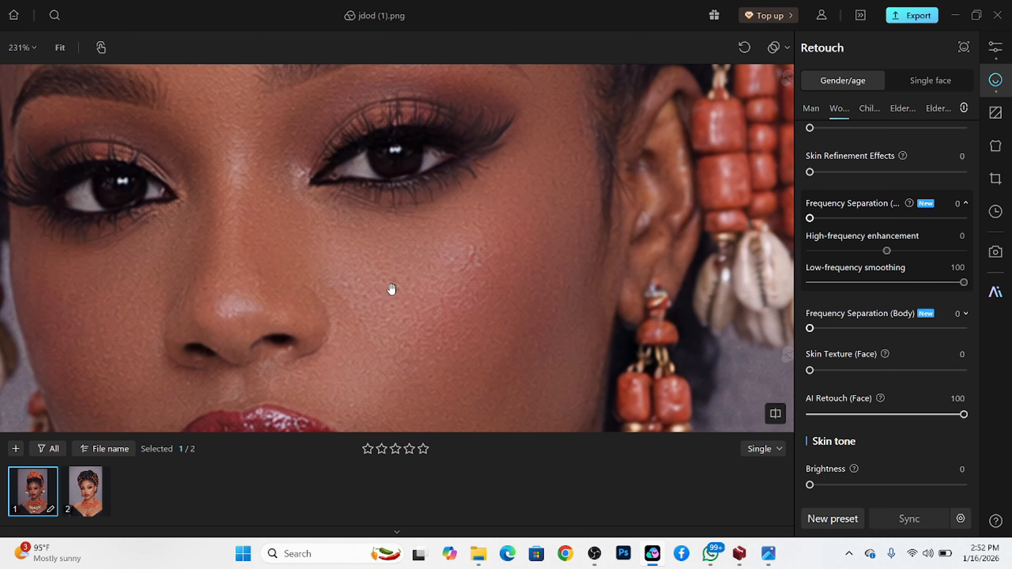
{"action": "scroll", "coordinate": [391, 289], "scroll_direction": "down", "scroll_amount": 5}
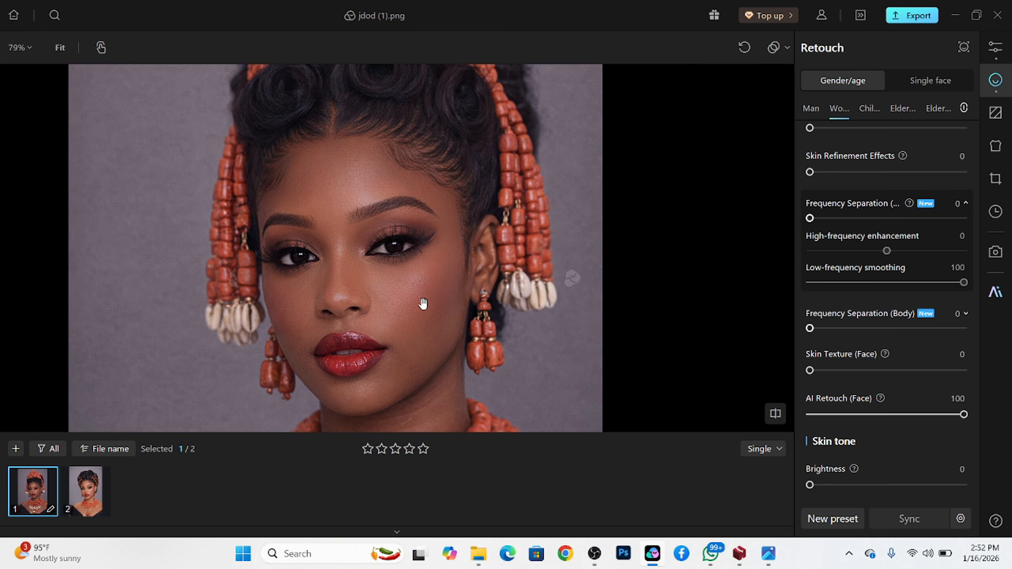
{"action": "left_click", "coordinate": [812, 415]}
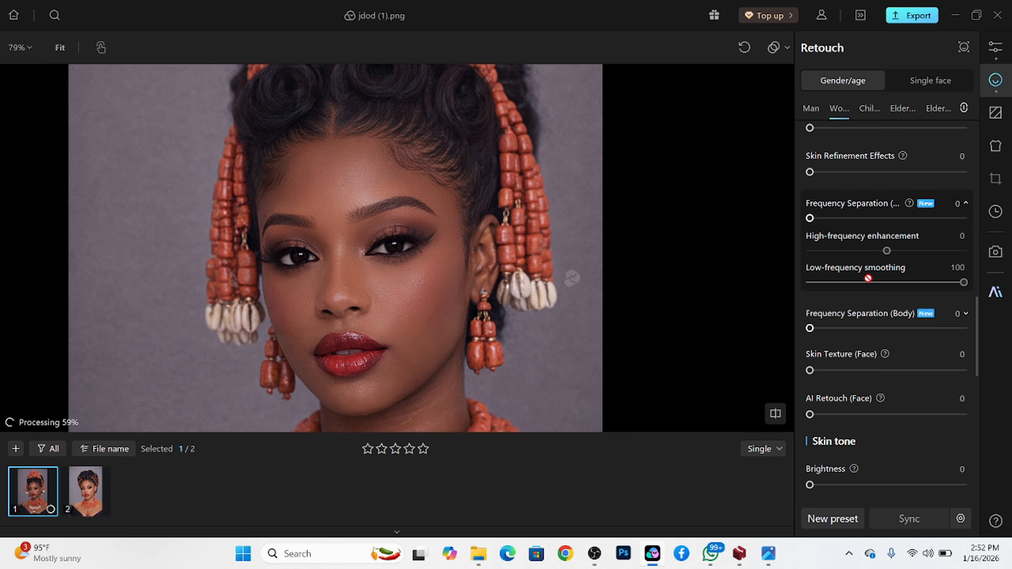
Step: Set the face Frequency Separation to 75 with its High-frequency enhancement at 8
{"action": "scroll", "coordinate": [868, 255], "scroll_direction": "up", "scroll_amount": 1}
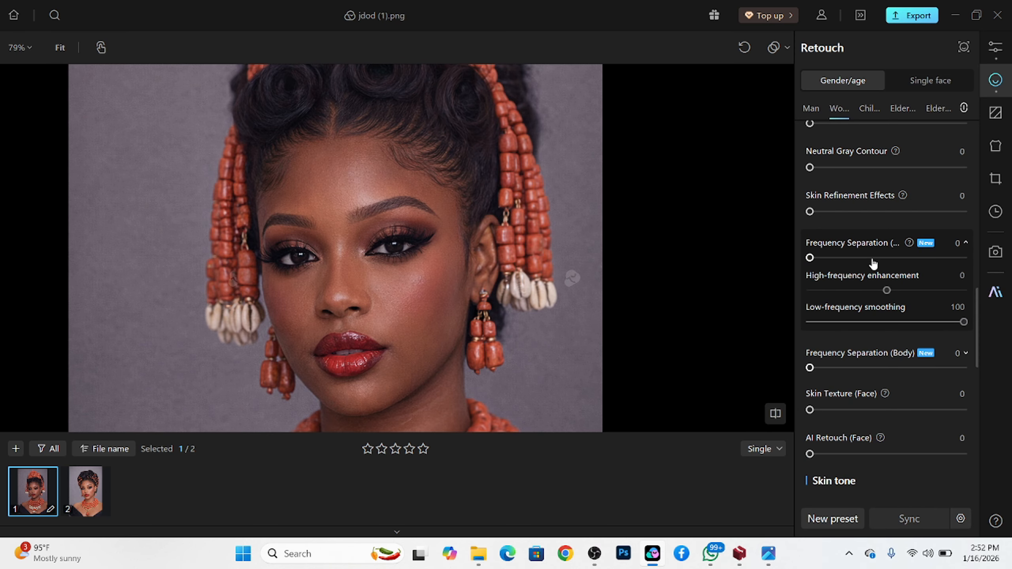
{"action": "left_click_drag", "start_coordinate": [881, 258], "coordinate": [920, 259]}
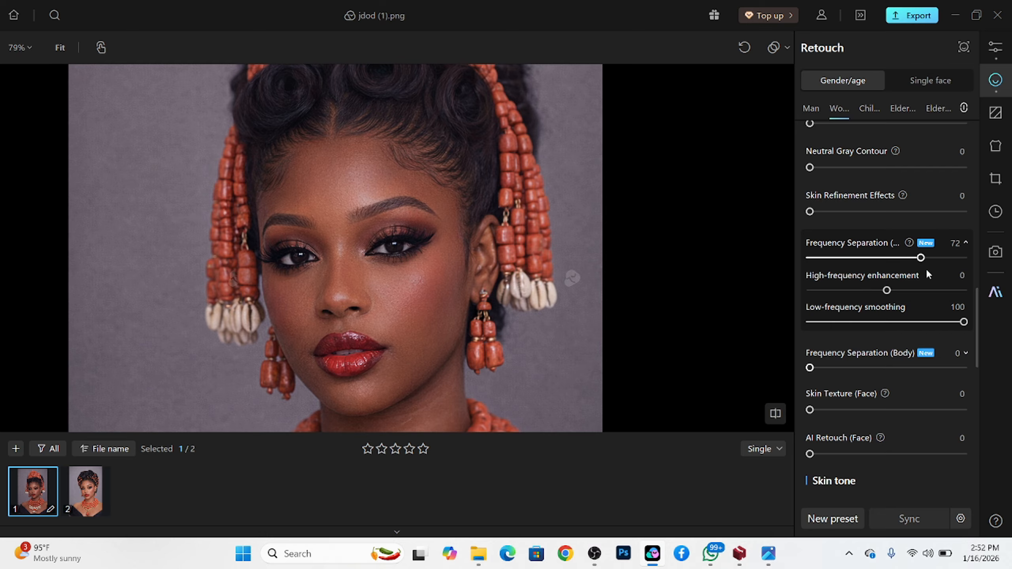
{"action": "left_click_drag", "start_coordinate": [887, 290], "coordinate": [892, 290]}
{"action": "left_click_drag", "start_coordinate": [921, 257], "coordinate": [924, 257]}
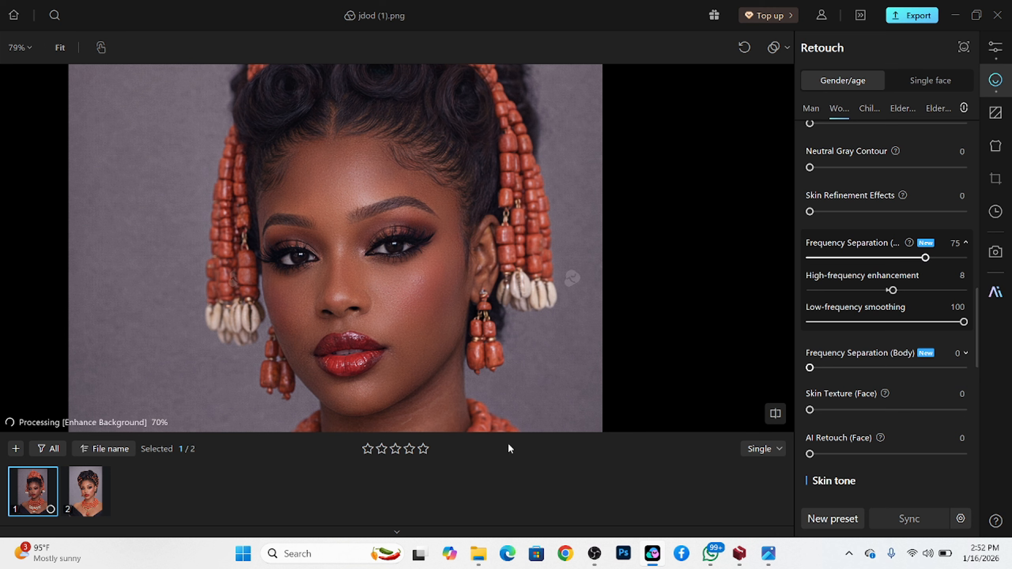
Step: Set Skin Refinement Effects to 29, Neutral Gray Leveling to 71 and Neutral Gray Contour to 57
{"action": "left_click_drag", "start_coordinate": [827, 212], "coordinate": [854, 212]}
{"action": "scroll", "coordinate": [841, 281], "scroll_direction": "up", "scroll_amount": 1}
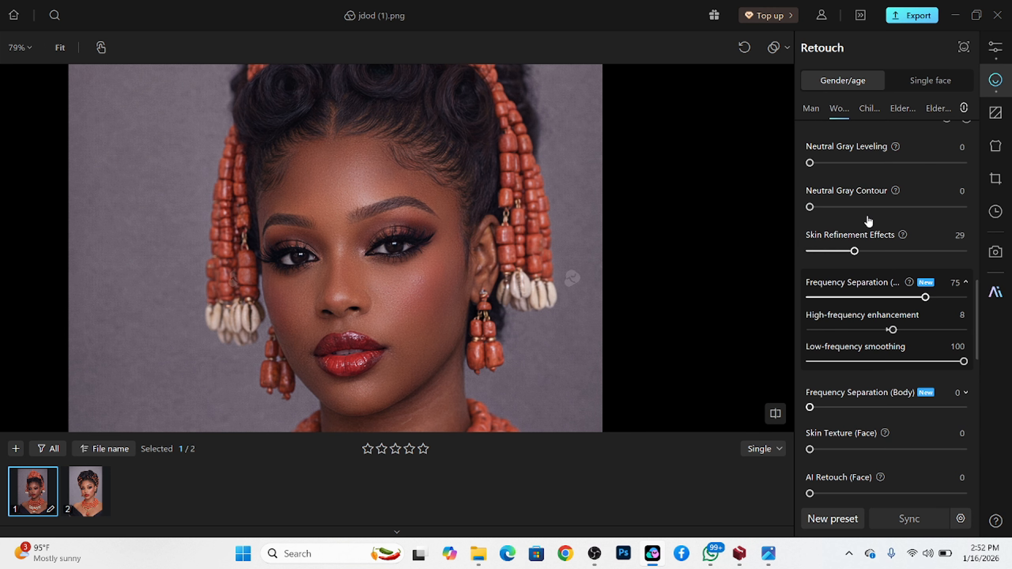
{"action": "left_click_drag", "start_coordinate": [810, 162], "coordinate": [918, 163]}
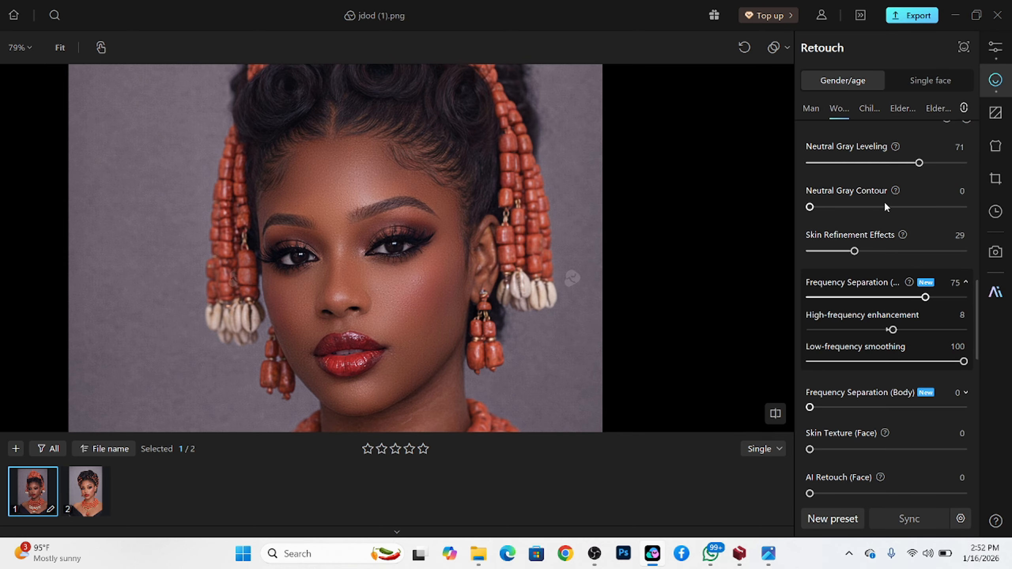
{"action": "left_click_drag", "start_coordinate": [810, 207], "coordinate": [898, 208]}
Step: Set Frequency Separation (Body) to 76 with High-frequency enhancement 6 and Low-frequency smoothing 100, and check the smoothed skin
{"action": "scroll", "coordinate": [855, 334], "scroll_direction": "down", "scroll_amount": 1}
{"action": "left_click_drag", "start_coordinate": [447, 327], "coordinate": [451, 169]}
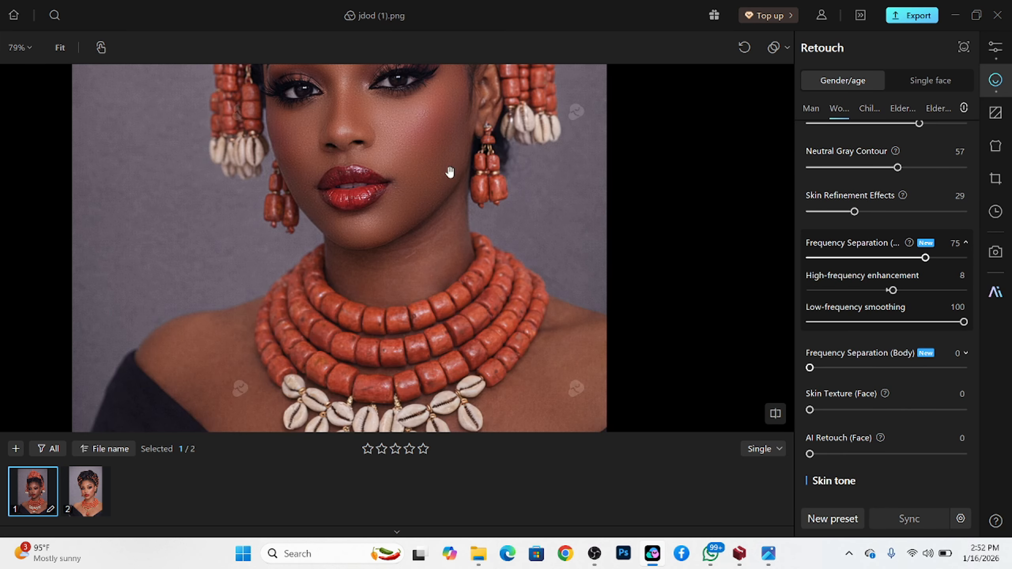
{"action": "left_click_drag", "start_coordinate": [832, 370], "coordinate": [927, 368]}
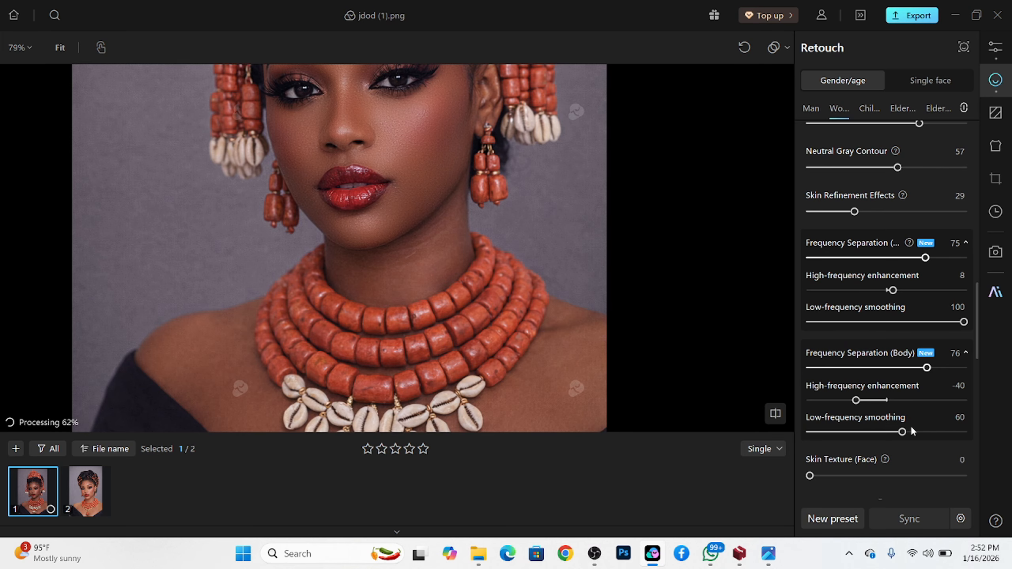
{"action": "left_click_drag", "start_coordinate": [901, 431], "coordinate": [976, 424]}
{"action": "mouse_move", "coordinate": [470, 401]}
{"action": "left_mouse_down"}
{"action": "mouse_move", "coordinate": [428, 396]}
{"action": "mouse_move", "coordinate": [426, 335]}
{"action": "left_mouse_up"}
{"action": "left_click", "coordinate": [890, 400]}
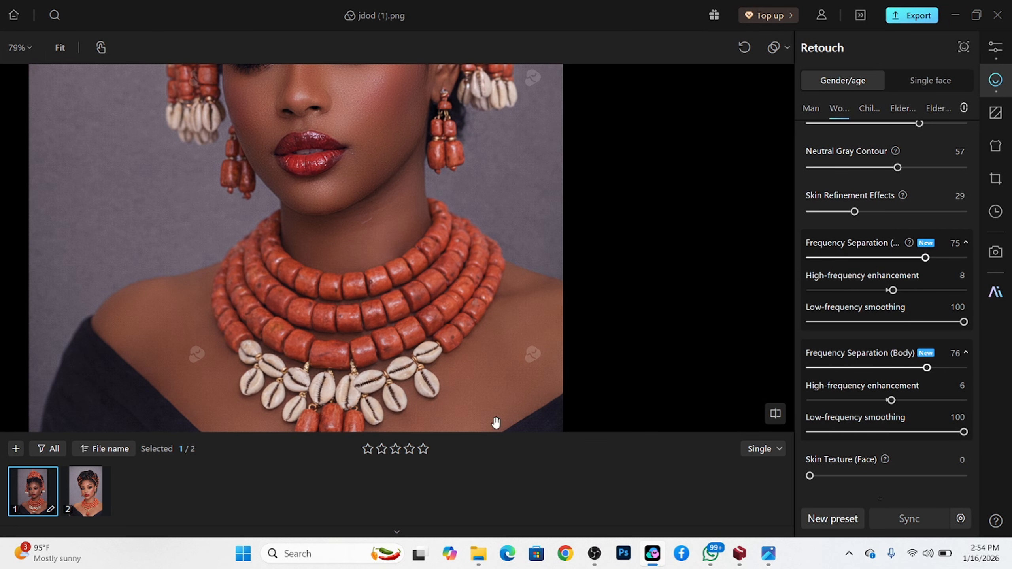
{"action": "scroll", "coordinate": [404, 293], "scroll_direction": "down", "scroll_amount": 4}
{"action": "scroll", "coordinate": [382, 202], "scroll_direction": "up", "scroll_amount": 3}
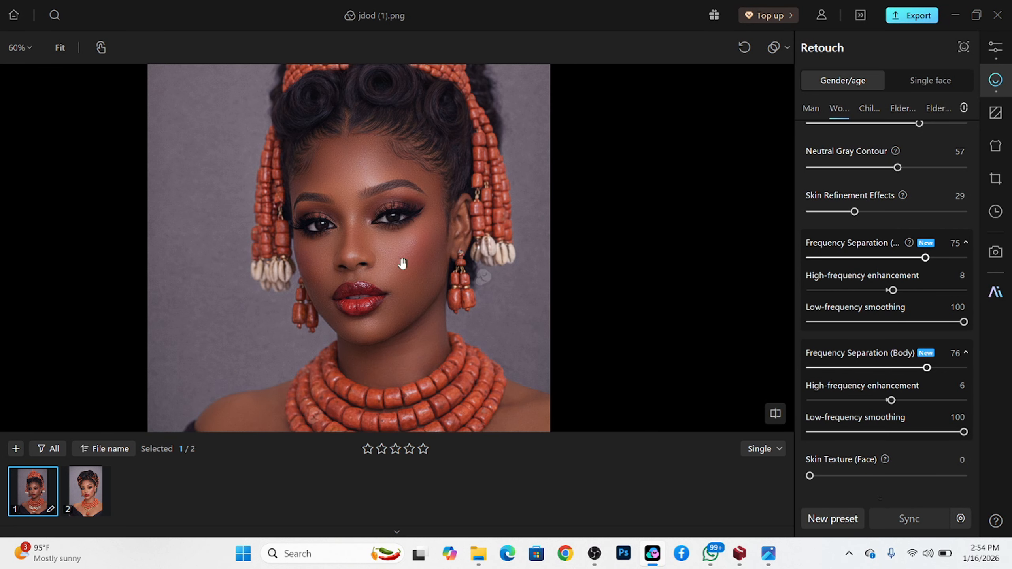
{"action": "left_click_drag", "start_coordinate": [416, 305], "coordinate": [311, 275]}
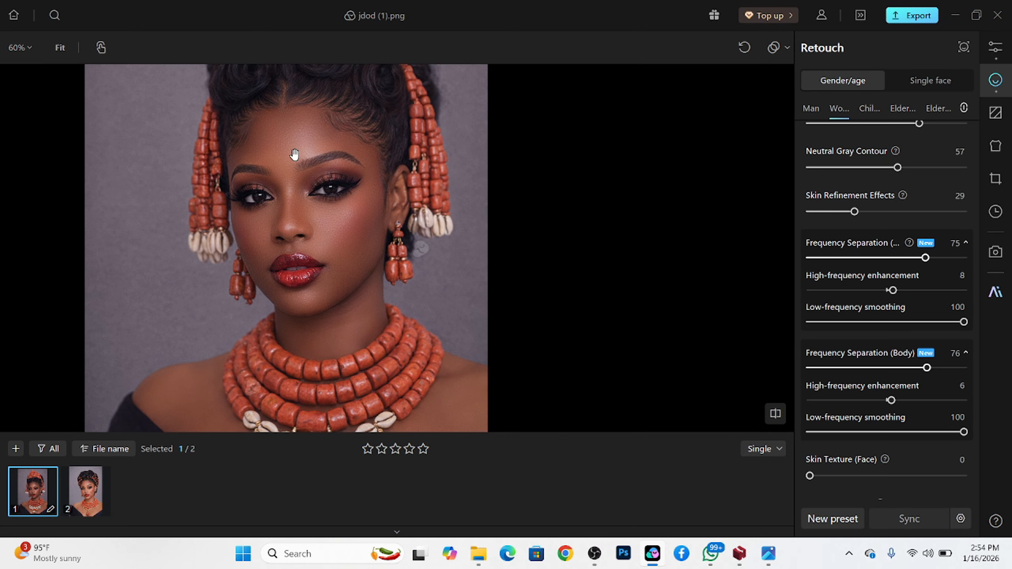
Step: Try the Tanned skin tone, switch to Natural at intensity 18, and set the skin Temperature to 23
{"action": "scroll", "coordinate": [857, 380], "scroll_direction": "down", "scroll_amount": 4}
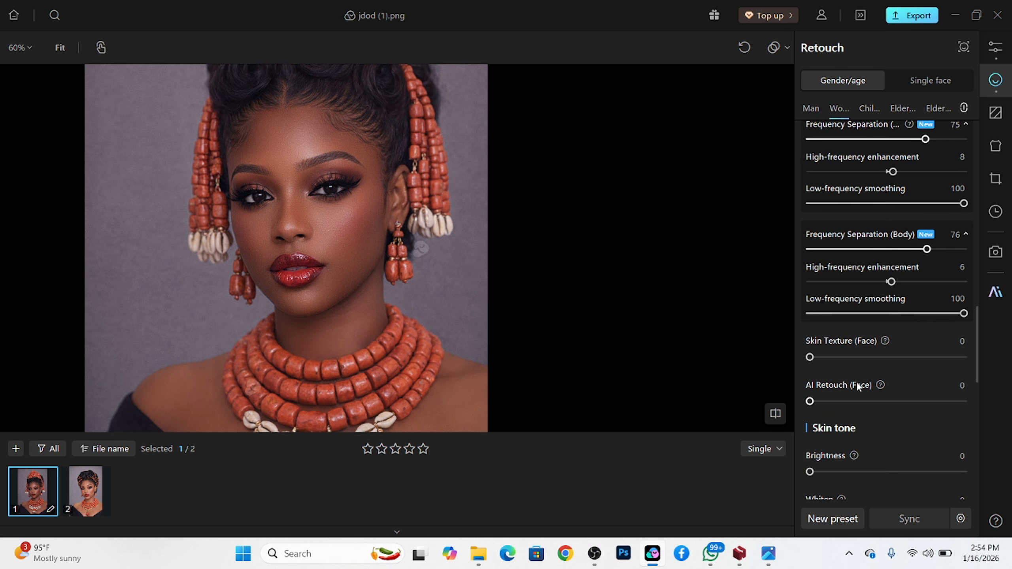
{"action": "scroll", "coordinate": [857, 388], "scroll_direction": "down", "scroll_amount": 4}
{"action": "scroll", "coordinate": [876, 339], "scroll_direction": "down", "scroll_amount": 3}
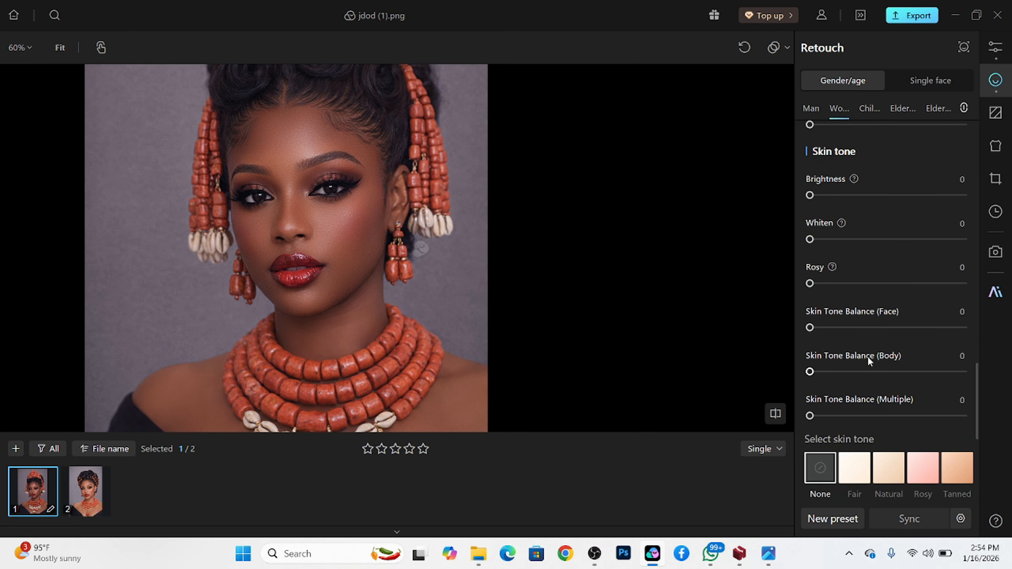
{"action": "scroll", "coordinate": [868, 356], "scroll_direction": "down", "scroll_amount": 2}
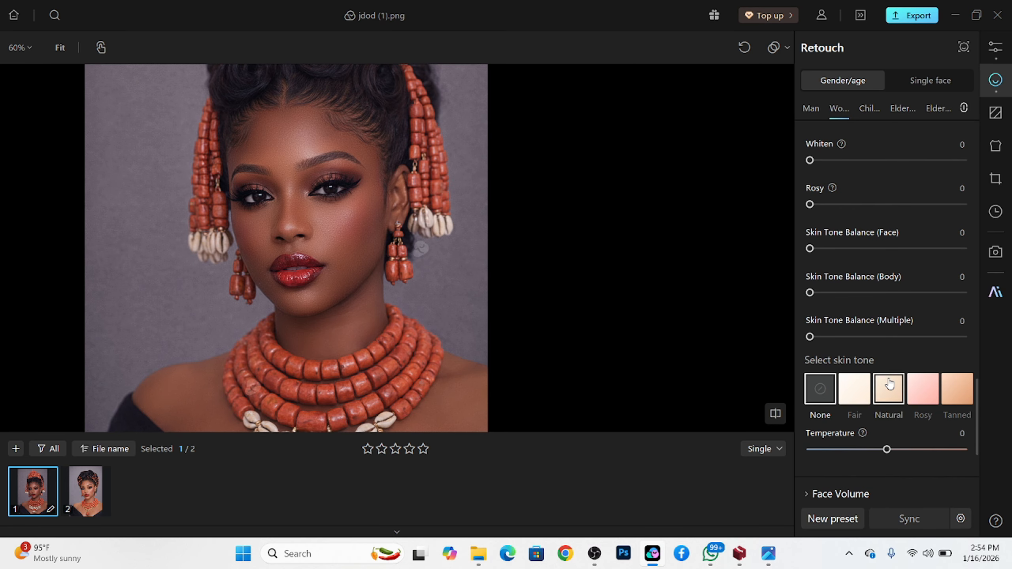
{"action": "left_click", "coordinate": [957, 396]}
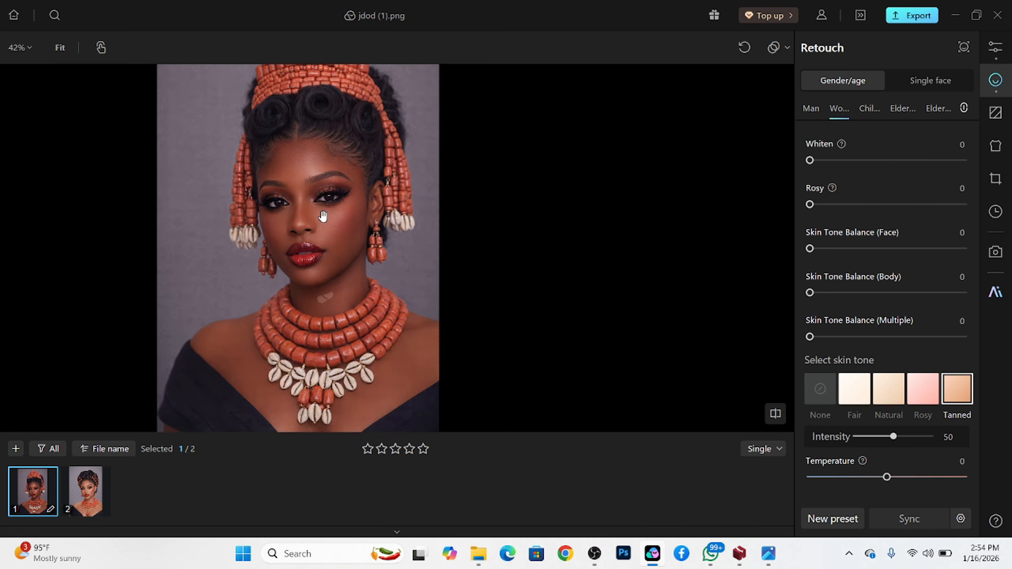
{"action": "left_click", "coordinate": [887, 388]}
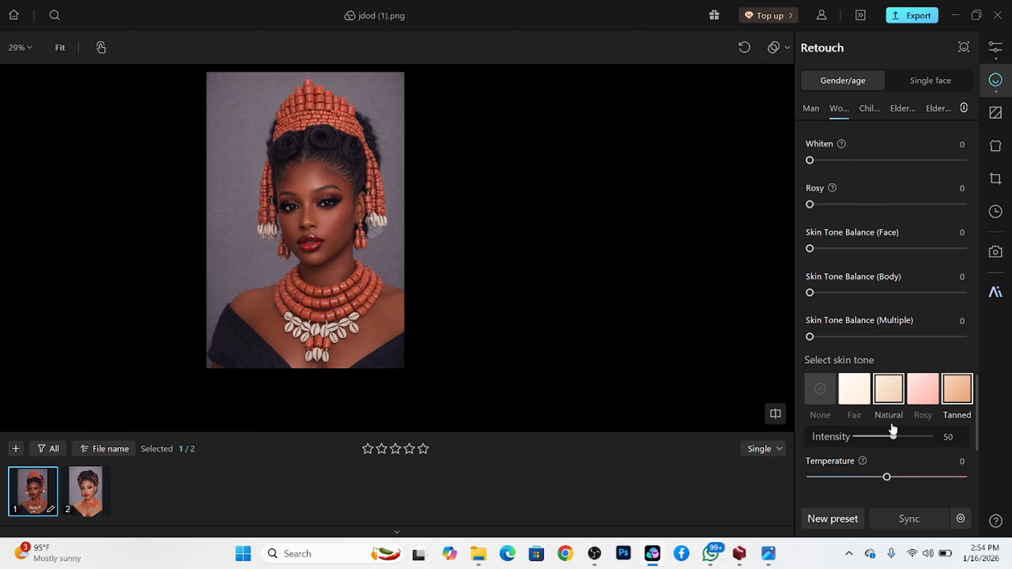
{"action": "left_click", "coordinate": [896, 394]}
{"action": "left_click_drag", "start_coordinate": [880, 440], "coordinate": [869, 440]}
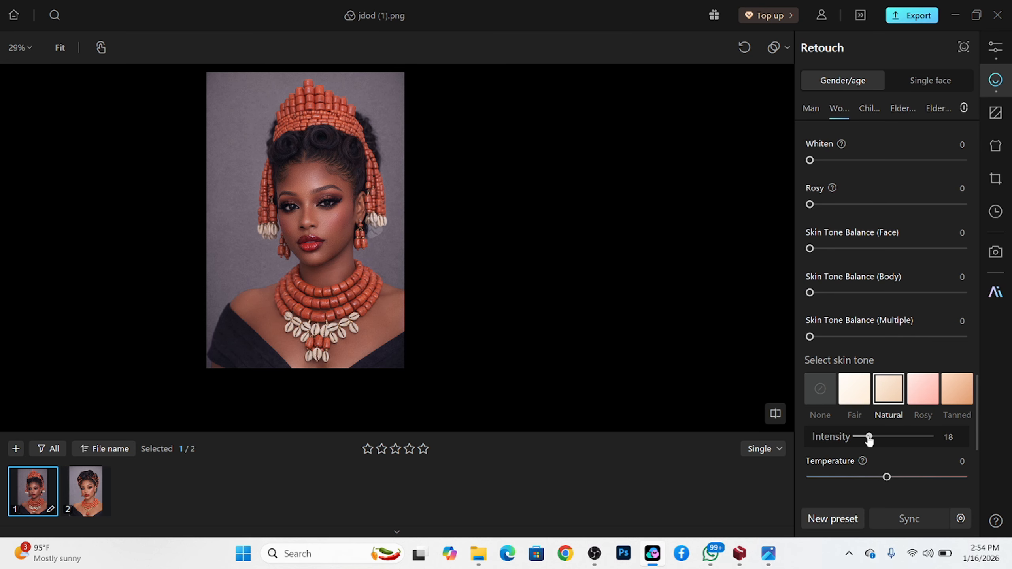
{"action": "left_click_drag", "start_coordinate": [899, 479], "coordinate": [905, 478]}
Step: Set Skin Tone Balance (Multiple) to 60 and Skin Tone Balance (Face) to 35, and check the portrait
{"action": "scroll", "coordinate": [335, 195], "scroll_direction": "up", "scroll_amount": 4}
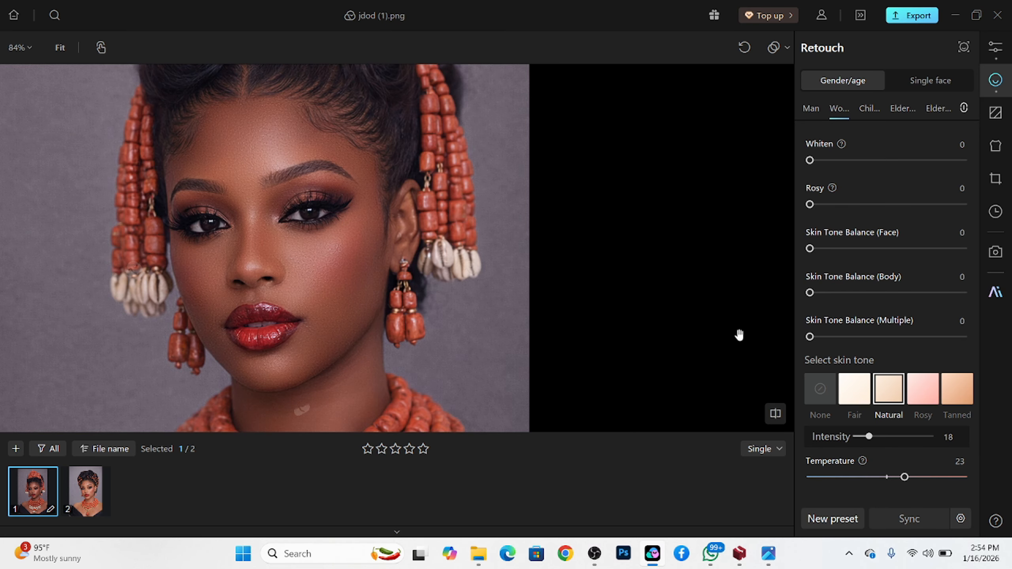
{"action": "left_click_drag", "start_coordinate": [845, 337], "coordinate": [902, 337]}
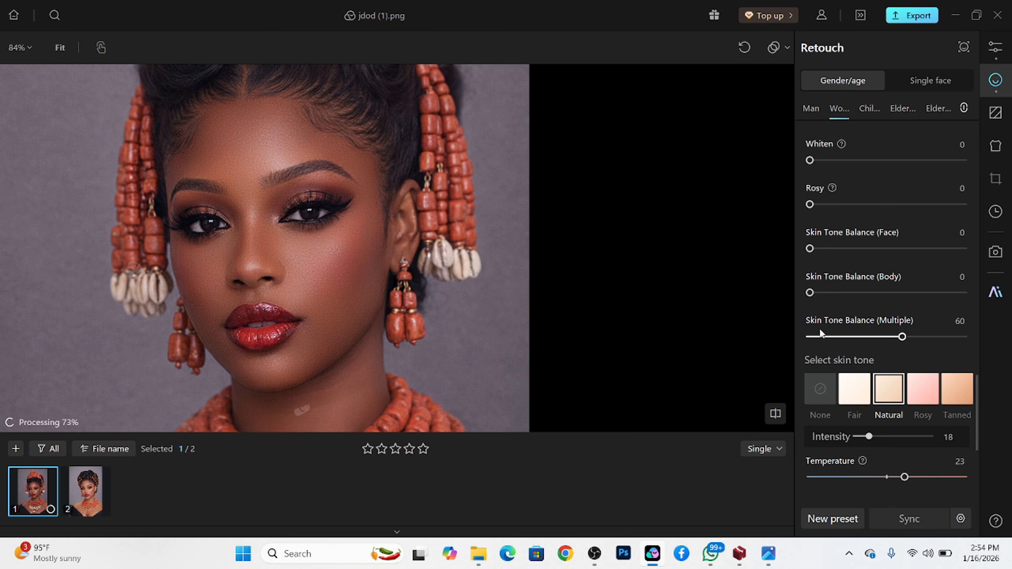
{"action": "left_click_drag", "start_coordinate": [839, 251], "coordinate": [866, 254]}
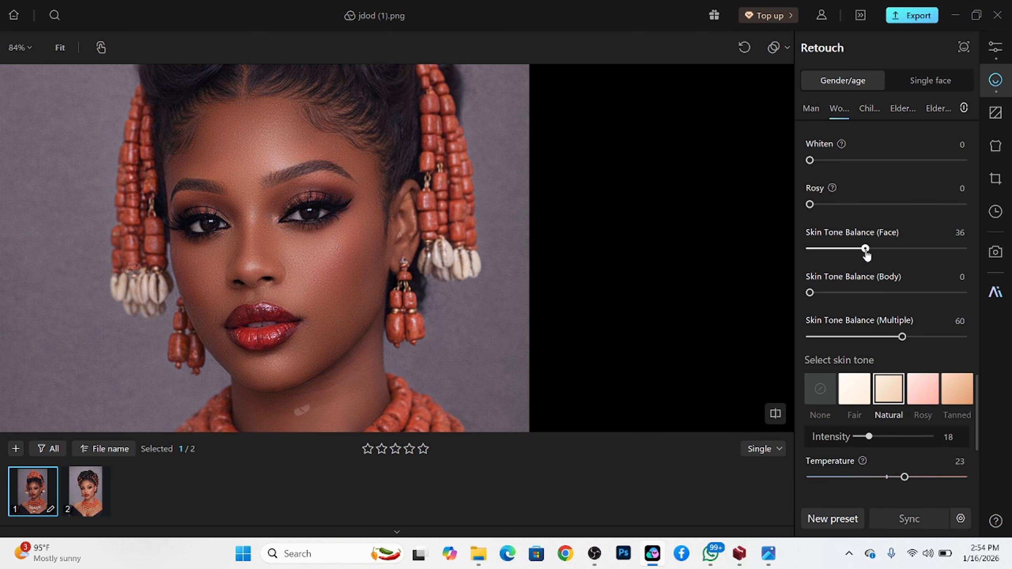
{"action": "scroll", "coordinate": [240, 176], "scroll_direction": "down", "scroll_amount": 1}
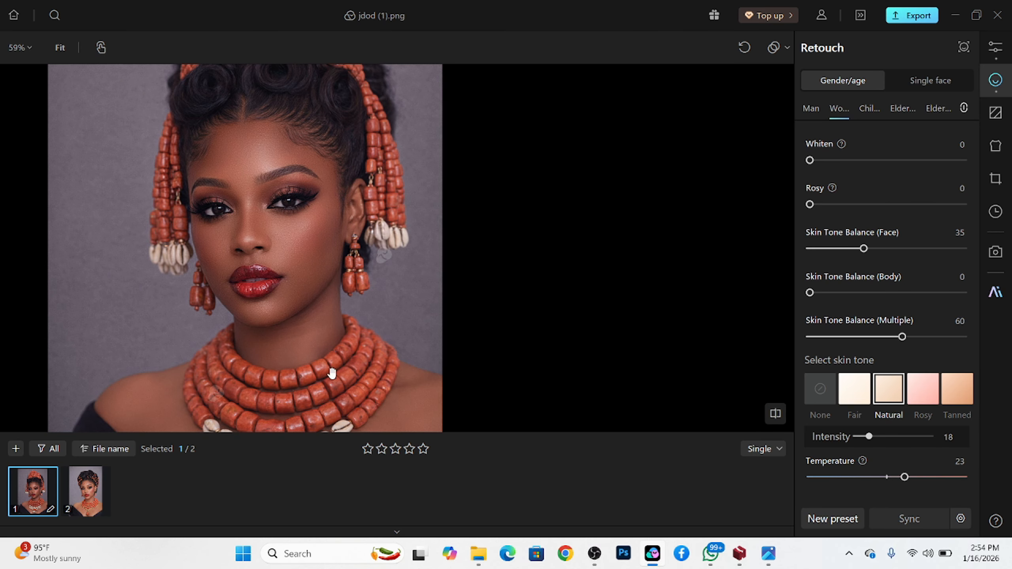
{"action": "scroll", "coordinate": [261, 246], "scroll_direction": "down", "scroll_amount": 1}
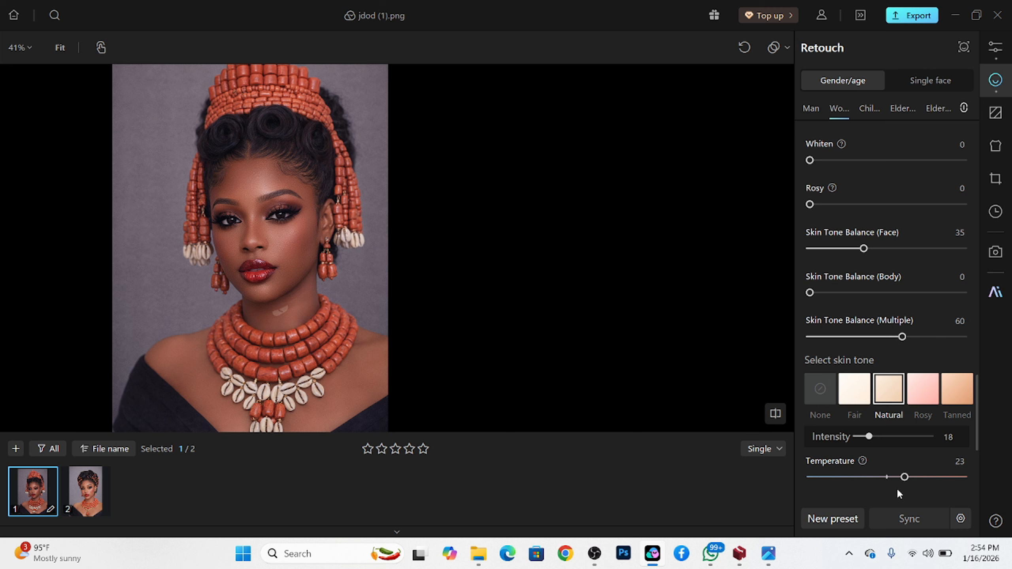
Step: In the makeup retouching, set Enhance Eyebrows to 48, Enhance Eye Makeup to 100 and Shadows to 51
{"action": "scroll", "coordinate": [842, 418], "scroll_direction": "down", "scroll_amount": 5}
{"action": "left_click", "coordinate": [834, 459]}
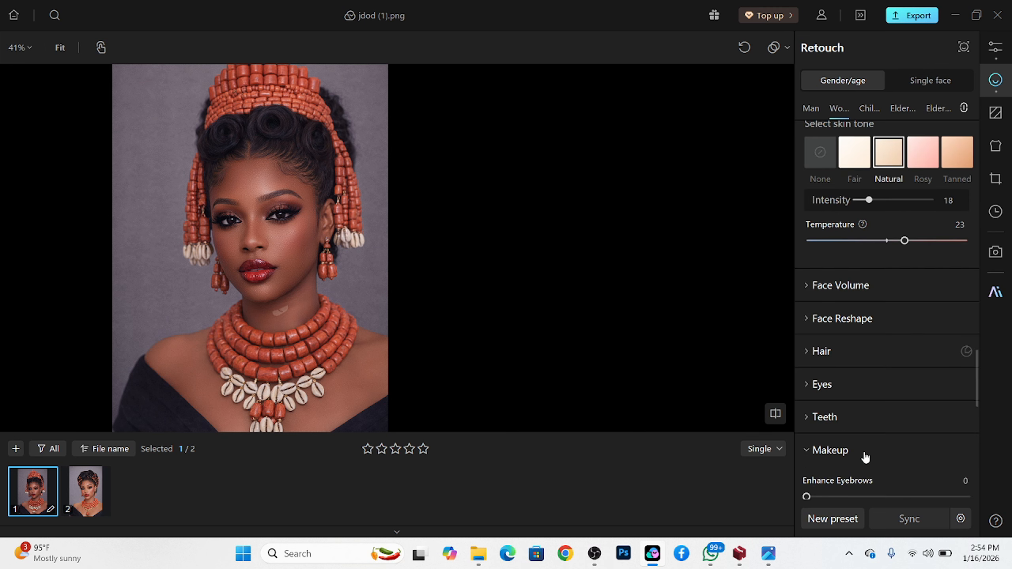
{"action": "scroll", "coordinate": [878, 406], "scroll_direction": "down", "scroll_amount": 4}
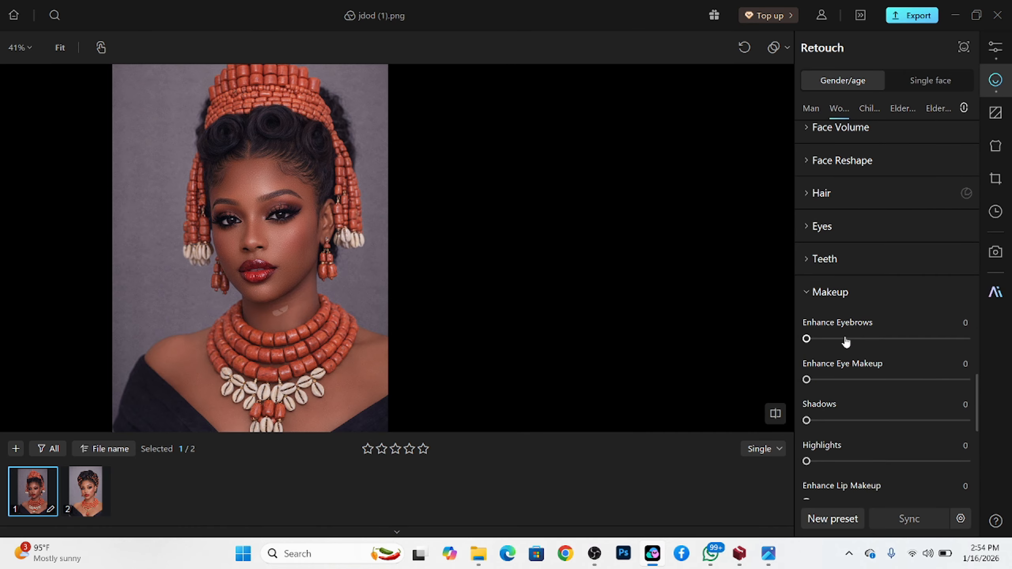
{"action": "left_click_drag", "start_coordinate": [846, 339], "coordinate": [882, 338]}
{"action": "left_click_drag", "start_coordinate": [859, 380], "coordinate": [966, 379]}
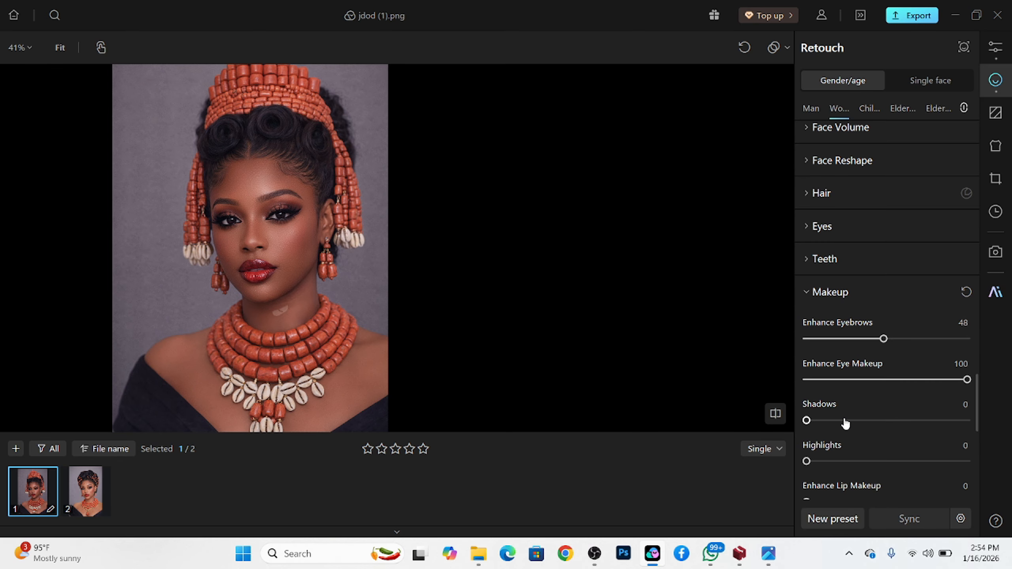
{"action": "left_click_drag", "start_coordinate": [844, 423], "coordinate": [888, 420]}
{"action": "left_click", "coordinate": [279, 213]}
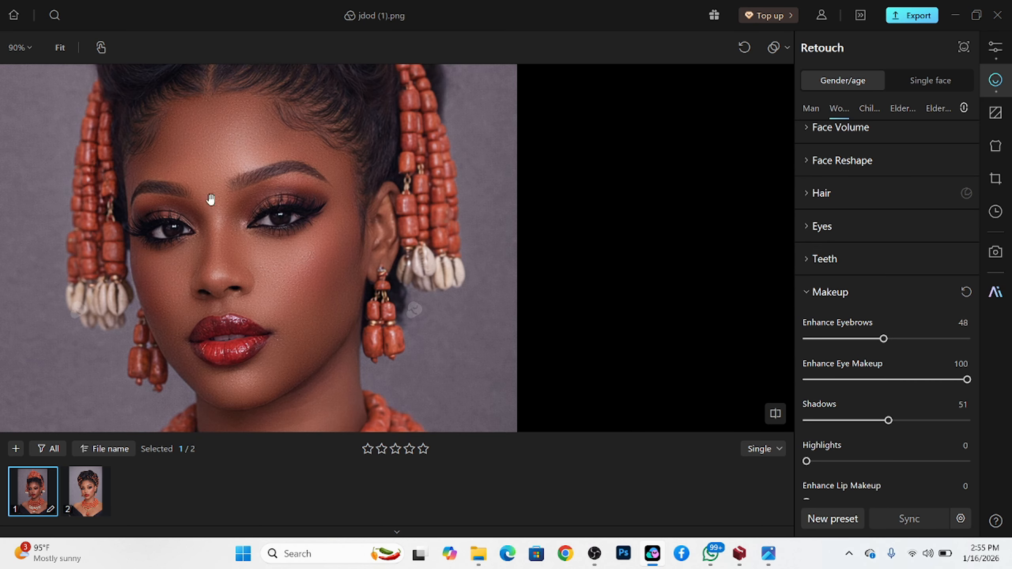
Step: Set the makeup Highlights to 65
{"action": "scroll", "coordinate": [873, 425], "scroll_direction": "down", "scroll_amount": 2}
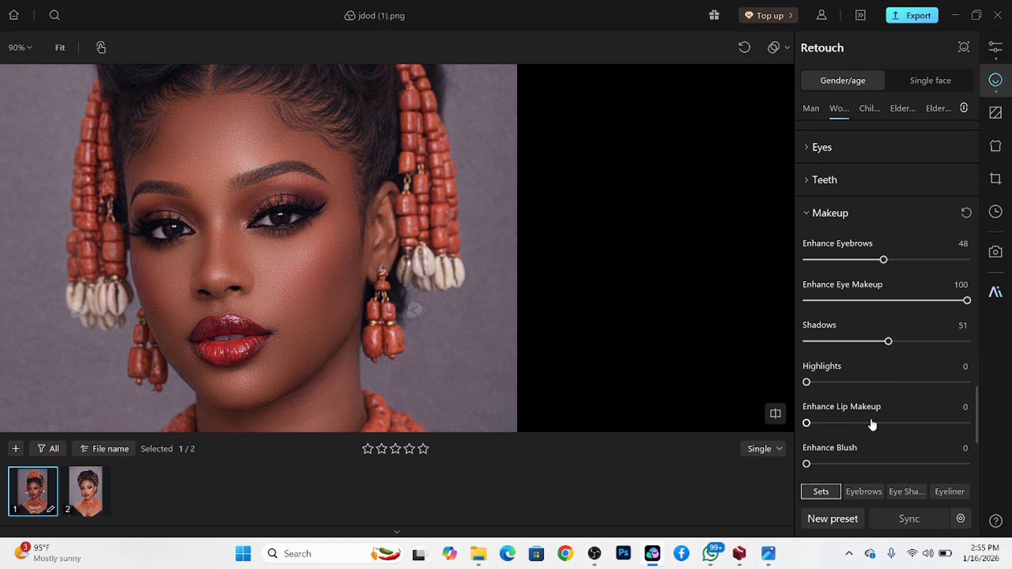
{"action": "left_click", "coordinate": [939, 384]}
{"action": "left_click_drag", "start_coordinate": [939, 384], "coordinate": [911, 382]}
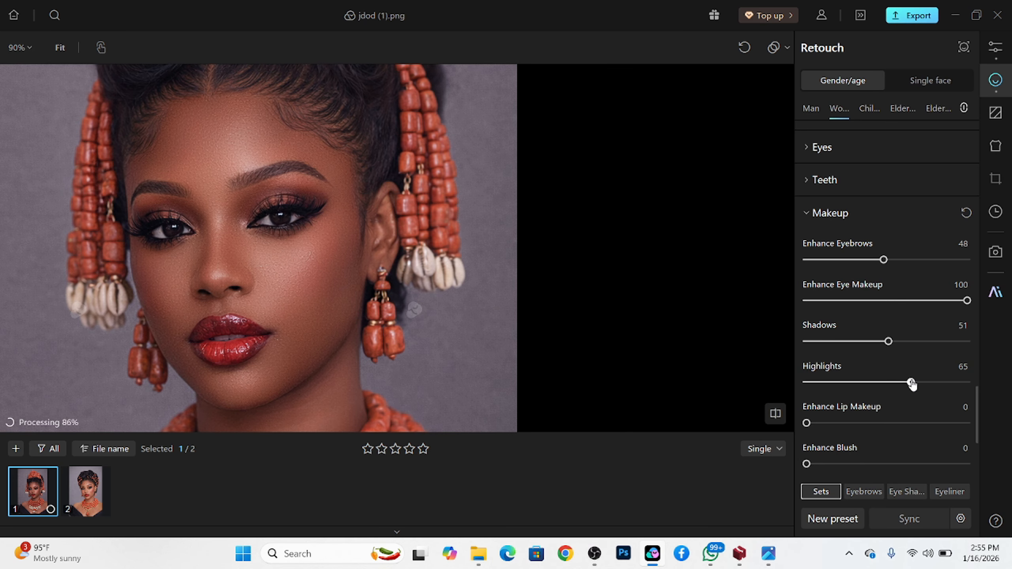
Step: Set Enhance Lip Makeup to 67 and apply Contour style 05 at intensity 56 to the woman's face
{"action": "left_click_drag", "start_coordinate": [839, 426], "coordinate": [915, 424]}
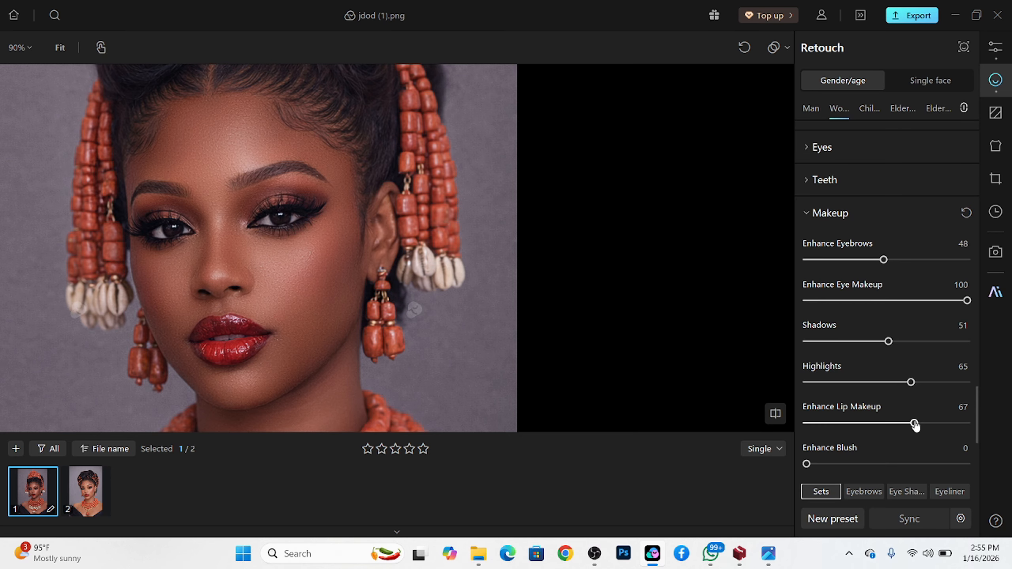
{"action": "scroll", "coordinate": [902, 392], "scroll_direction": "down", "scroll_amount": 4}
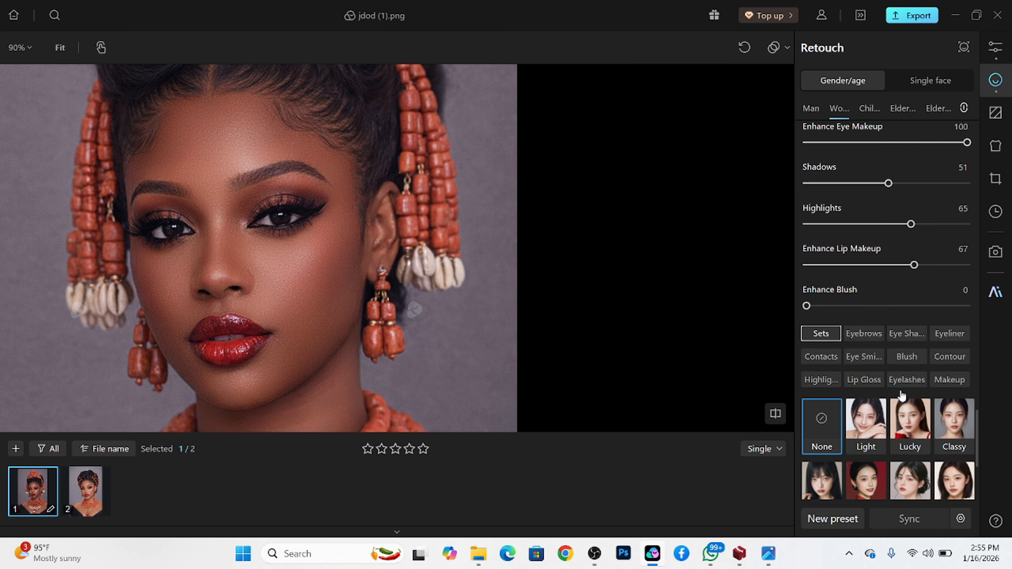
{"action": "left_click", "coordinate": [941, 359]}
{"action": "scroll", "coordinate": [288, 217], "scroll_direction": "down", "scroll_amount": 3}
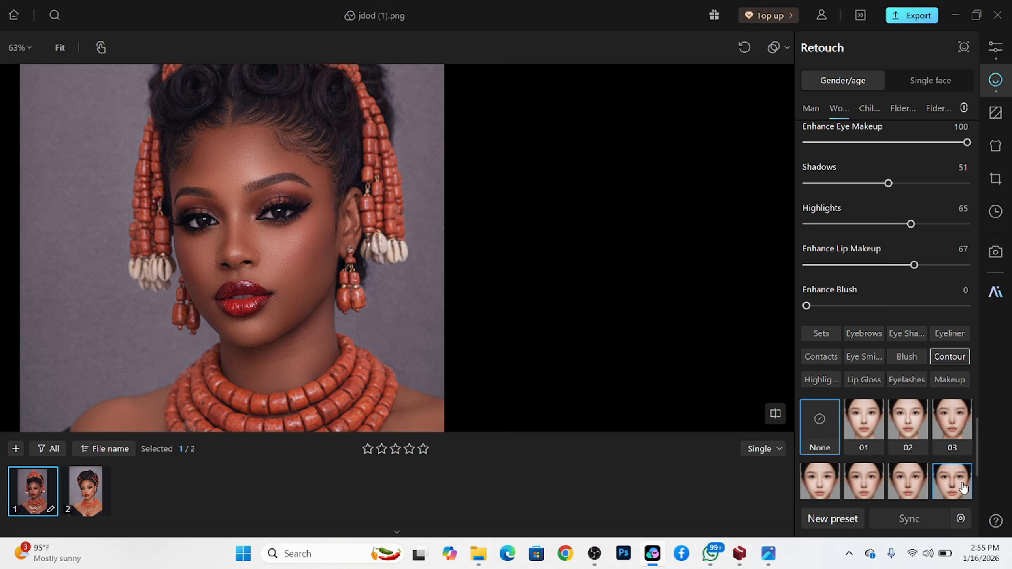
{"action": "left_click", "coordinate": [872, 487]}
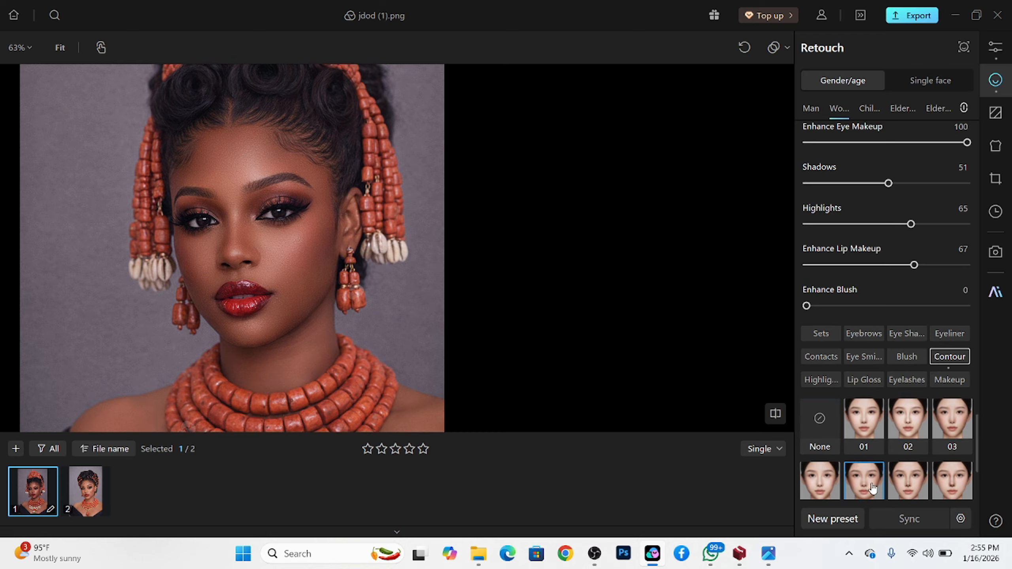
{"action": "left_click", "coordinate": [895, 497]}
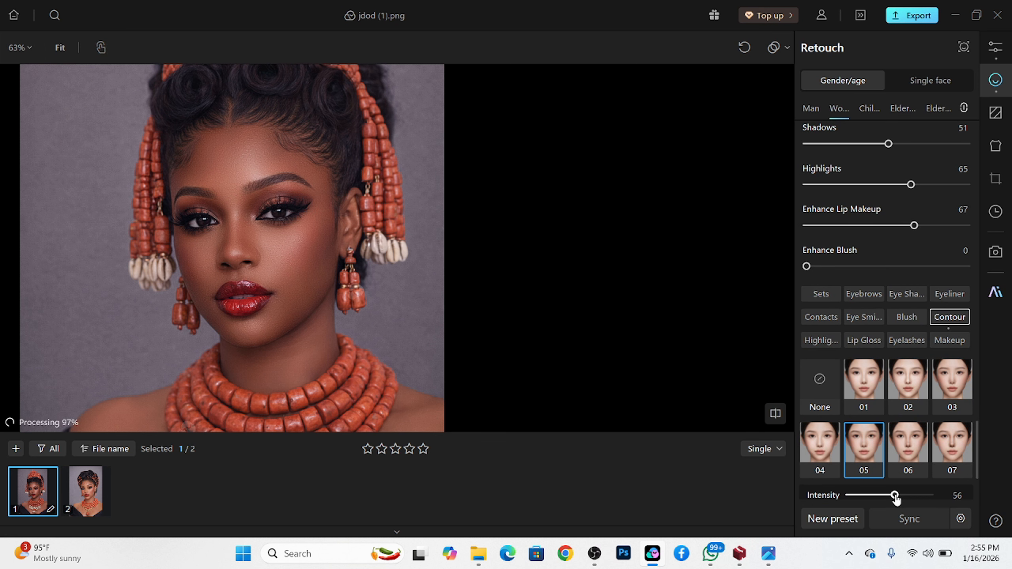
{"action": "scroll", "coordinate": [234, 237], "scroll_direction": "down", "scroll_amount": 3}
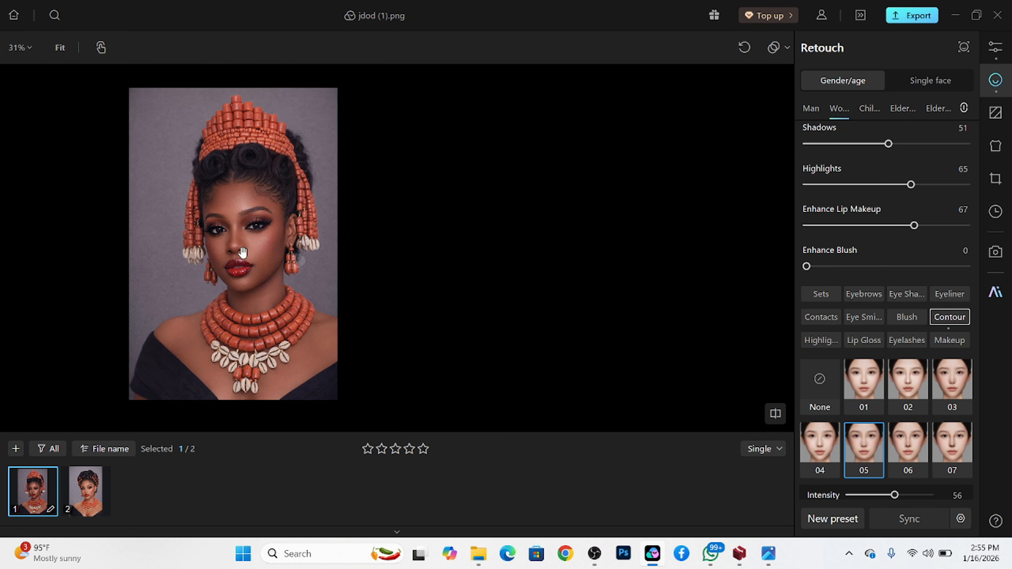
{"action": "scroll", "coordinate": [234, 237], "scroll_direction": "up", "scroll_amount": 3}
{"action": "scroll", "coordinate": [311, 201], "scroll_direction": "down", "scroll_amount": 2}
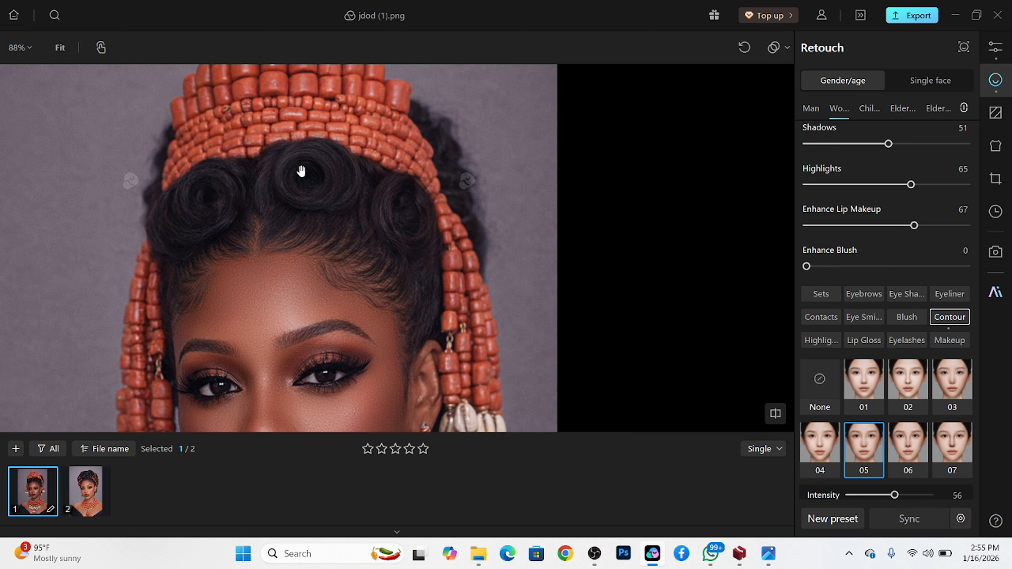
Step: Apply Hair Color 06 at intensity 44 to the woman's hair and check the portrait
{"action": "scroll", "coordinate": [918, 266], "scroll_direction": "up", "scroll_amount": 5}
{"action": "scroll", "coordinate": [918, 265], "scroll_direction": "up", "scroll_amount": 3}
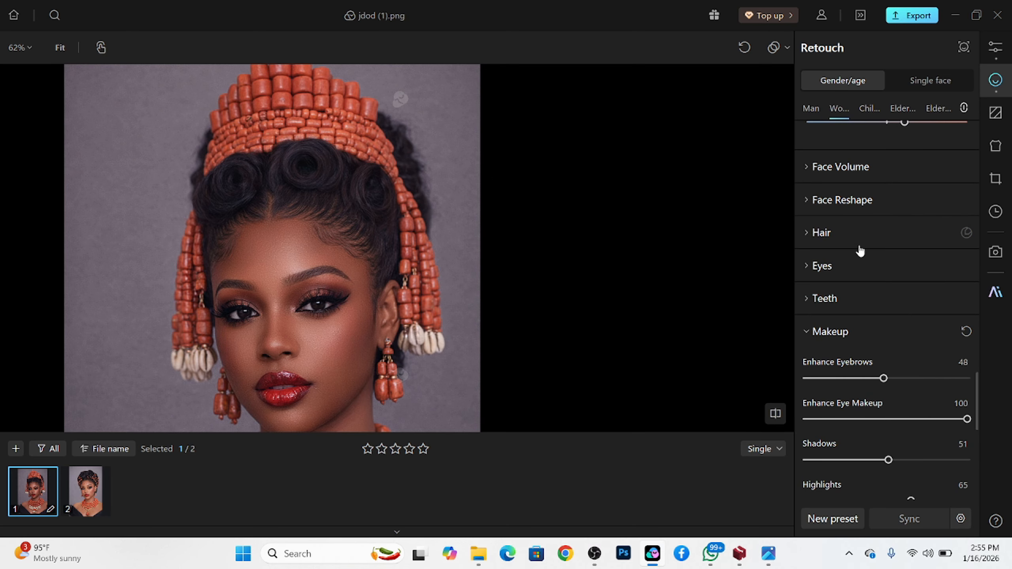
{"action": "left_click", "coordinate": [841, 235]}
{"action": "scroll", "coordinate": [896, 346], "scroll_direction": "down", "scroll_amount": 3}
{"action": "scroll", "coordinate": [919, 395], "scroll_direction": "down", "scroll_amount": 1}
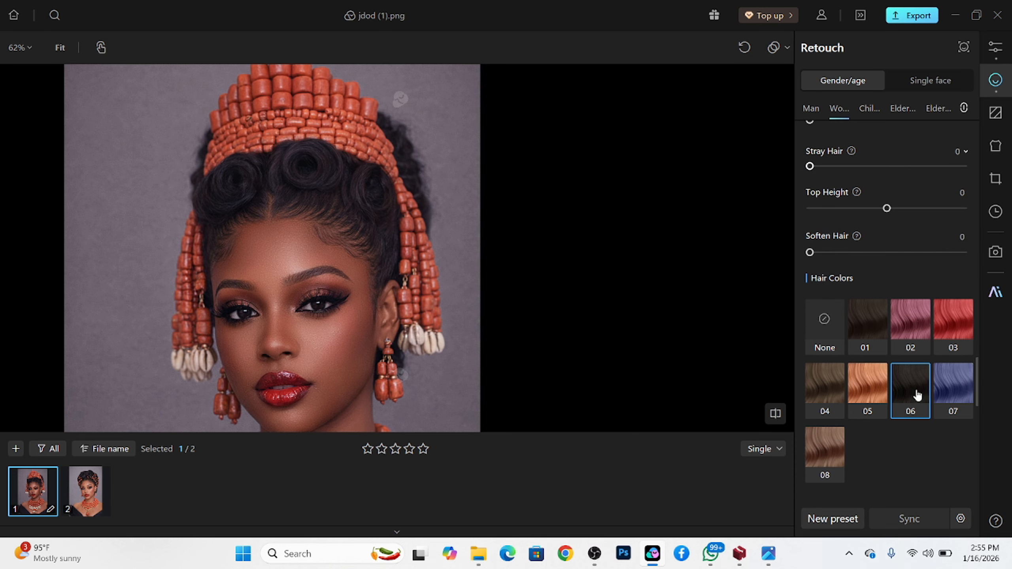
{"action": "left_click", "coordinate": [916, 396]}
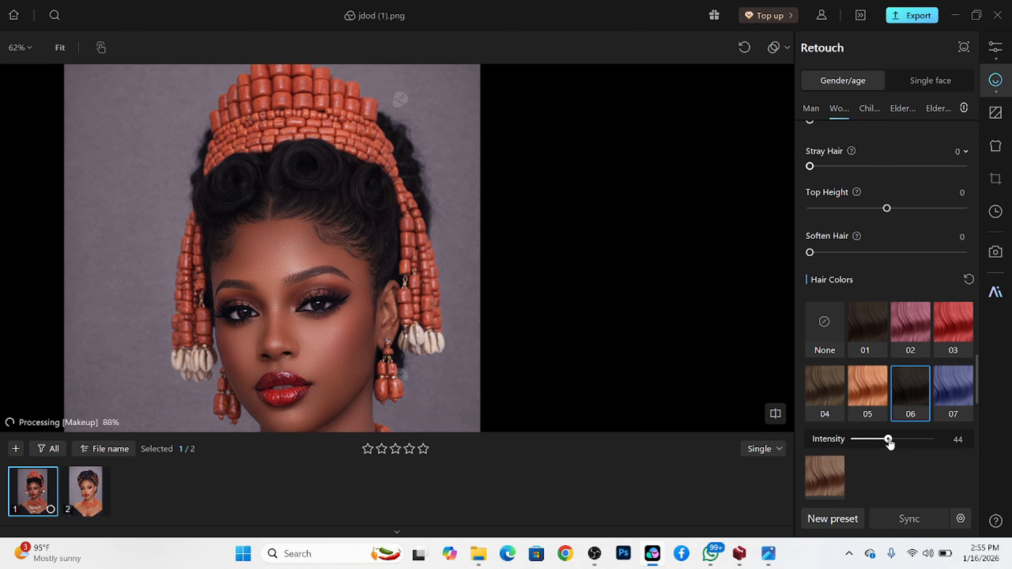
{"action": "scroll", "coordinate": [411, 242], "scroll_direction": "down", "scroll_amount": 2}
{"action": "left_click_drag", "start_coordinate": [384, 322], "coordinate": [332, 255]}
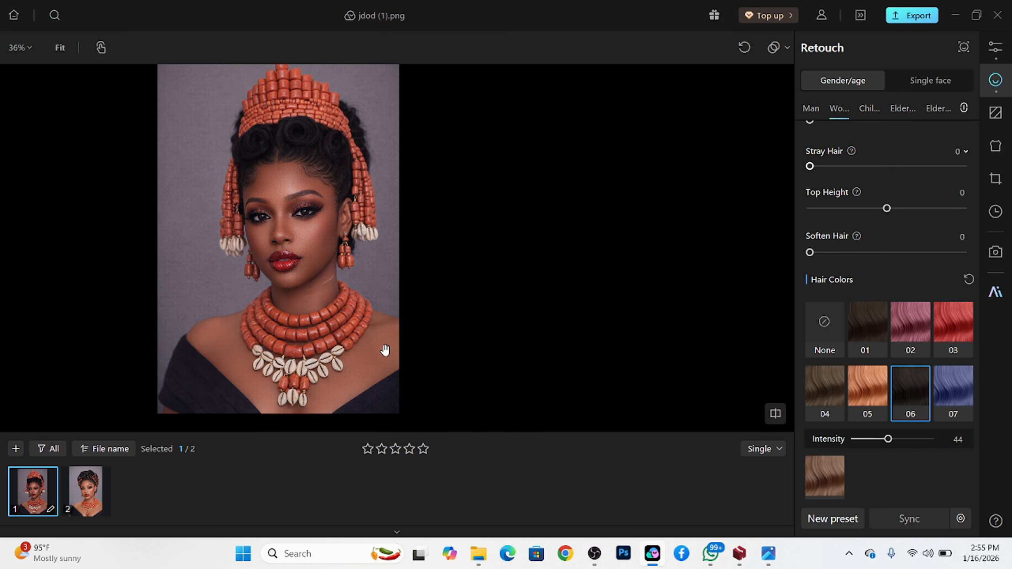
{"action": "scroll", "coordinate": [345, 291], "scroll_direction": "up", "scroll_amount": 2}
{"action": "scroll", "coordinate": [303, 209], "scroll_direction": "up", "scroll_amount": 1}
{"action": "scroll", "coordinate": [344, 294], "scroll_direction": "down", "scroll_amount": 3}
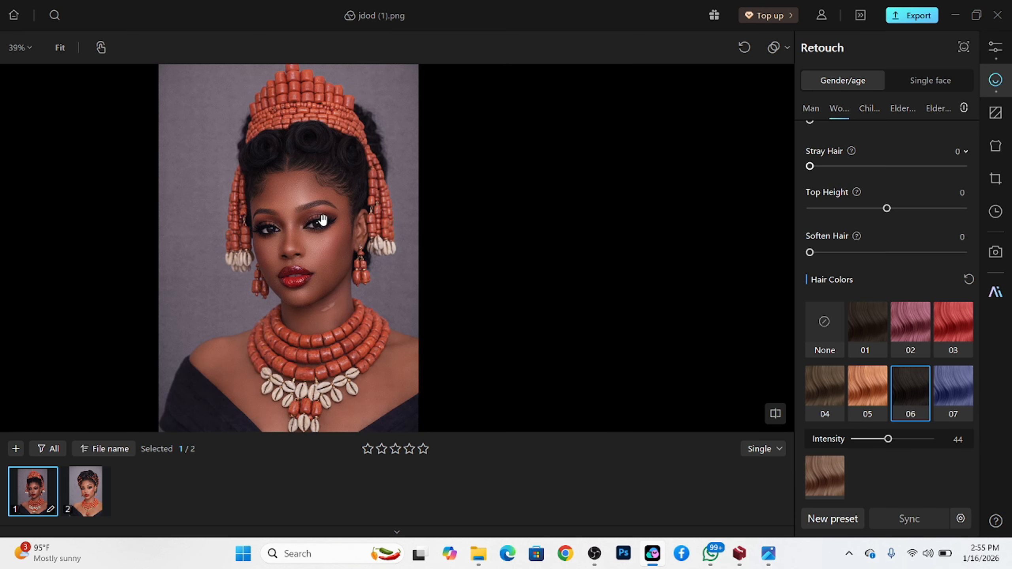
Step: Try the Blue01, Red02 and White01 AI Cutout backgrounds, compare with the original photo, and set the cutout back to None
{"action": "left_click", "coordinate": [995, 113]}
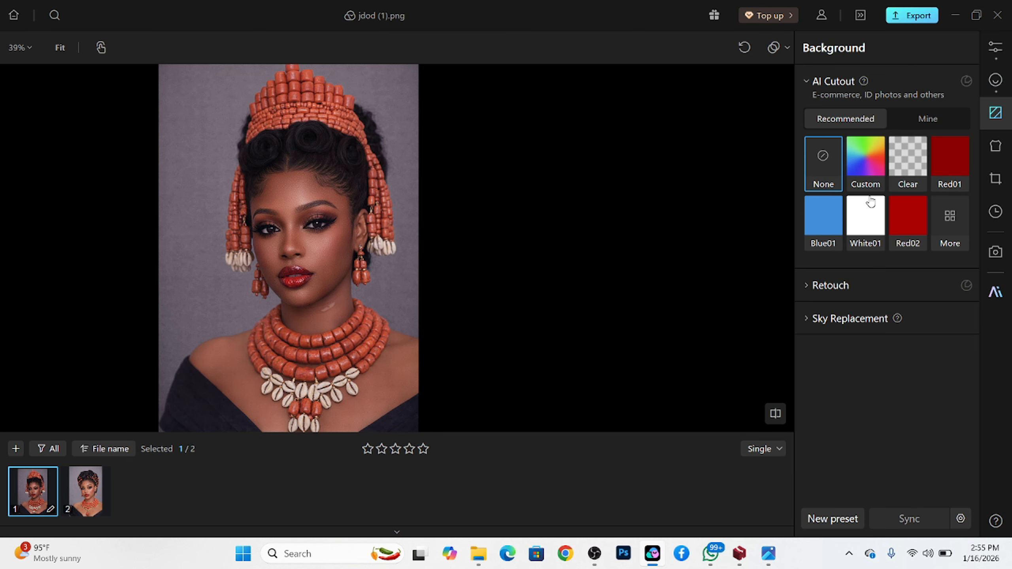
{"action": "left_click", "coordinate": [823, 224]}
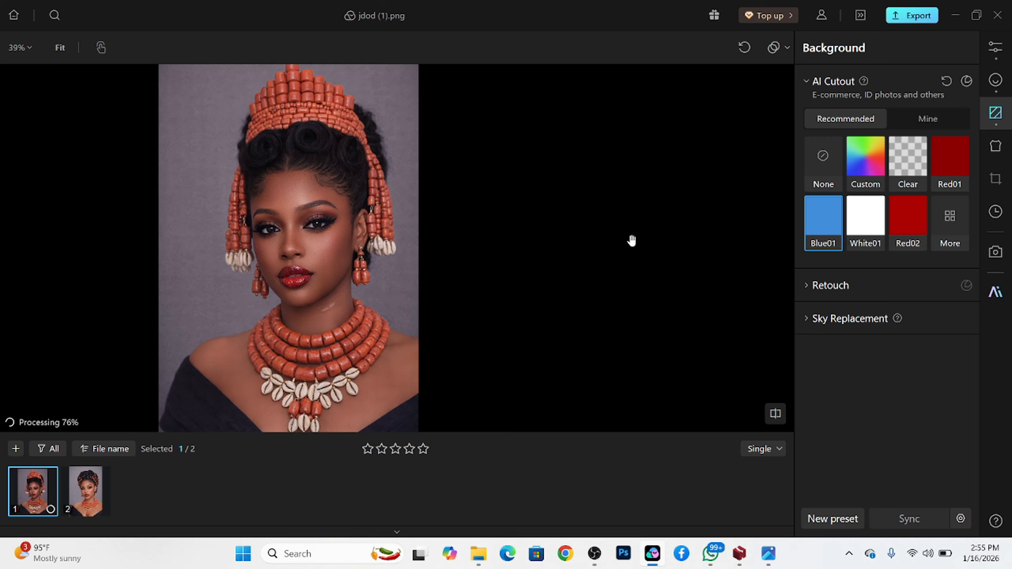
{"action": "key", "text": "space"}
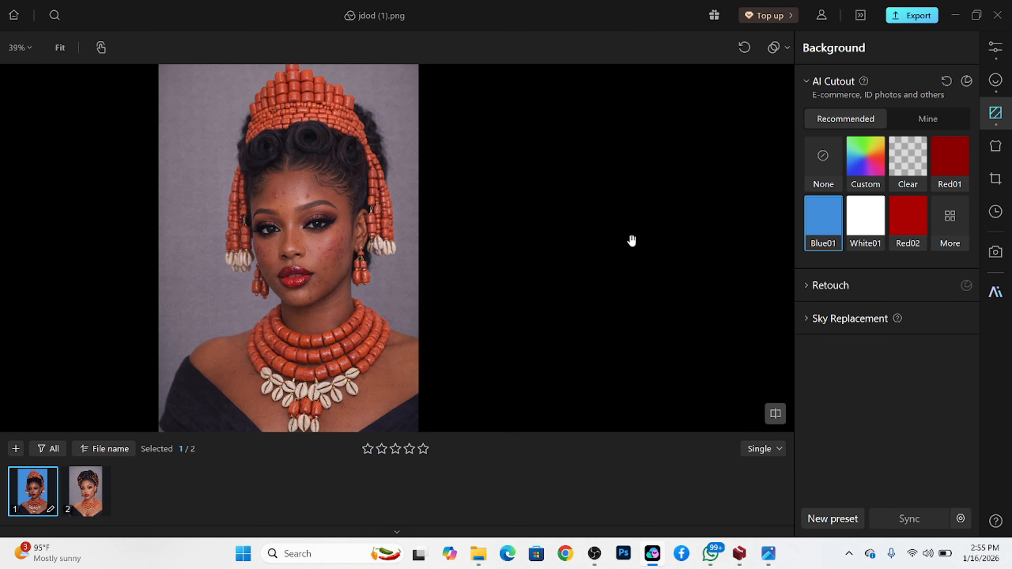
{"action": "key", "text": "space"}
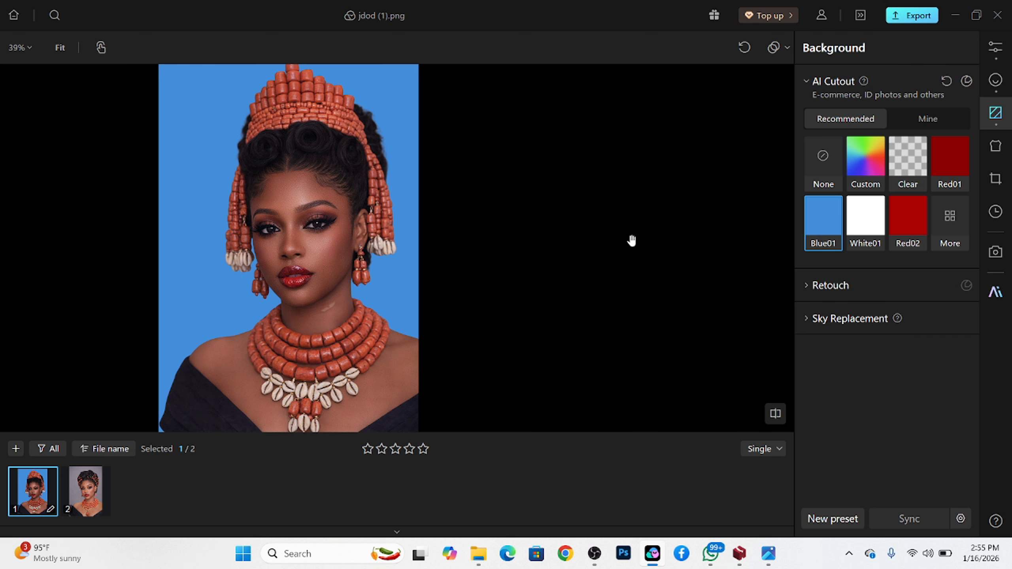
{"action": "left_click", "coordinate": [915, 226]}
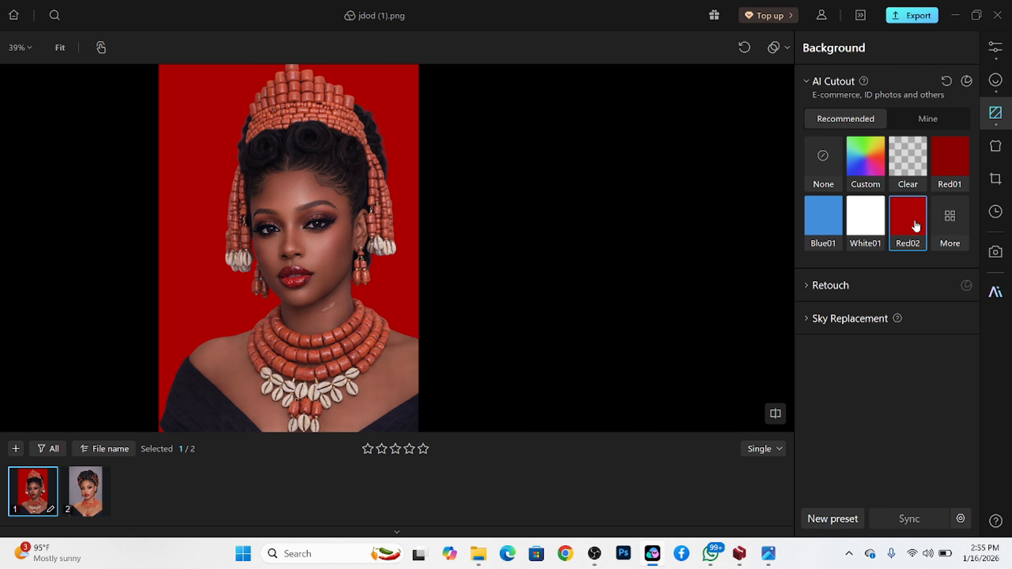
{"action": "left_click", "coordinate": [859, 219]}
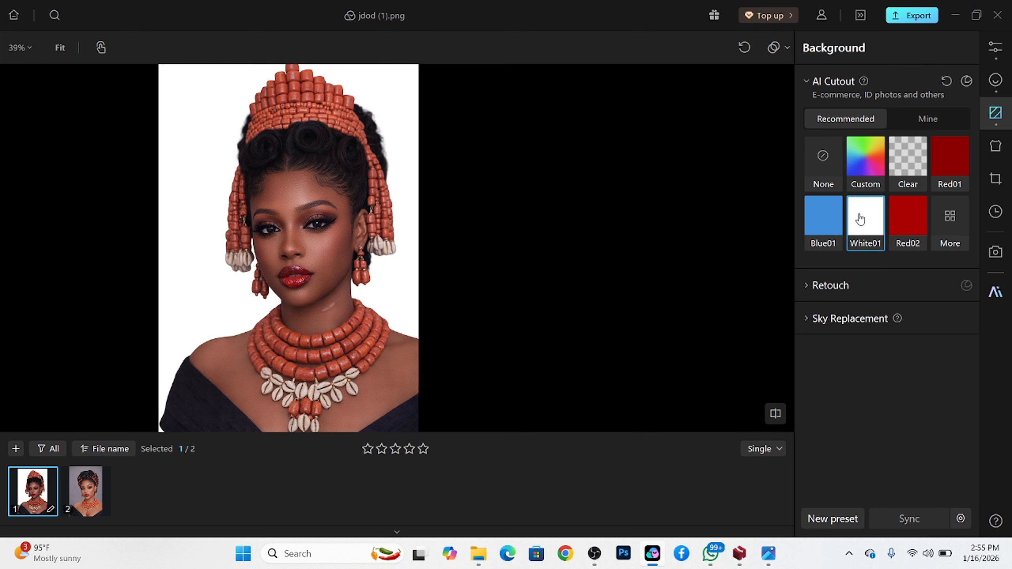
{"action": "left_click", "coordinate": [814, 158]}
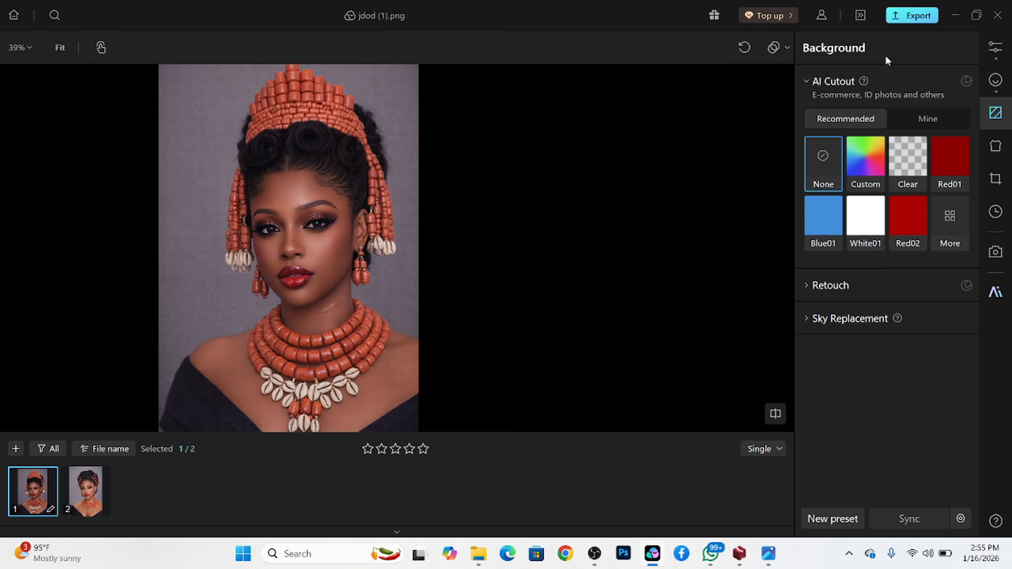
Step: Create a local color adjustment mask for all persons that covers only Others, selecting the coral beads
{"action": "scroll", "coordinate": [297, 73], "scroll_direction": "up", "scroll_amount": 5}
{"action": "left_click", "coordinate": [993, 51]}
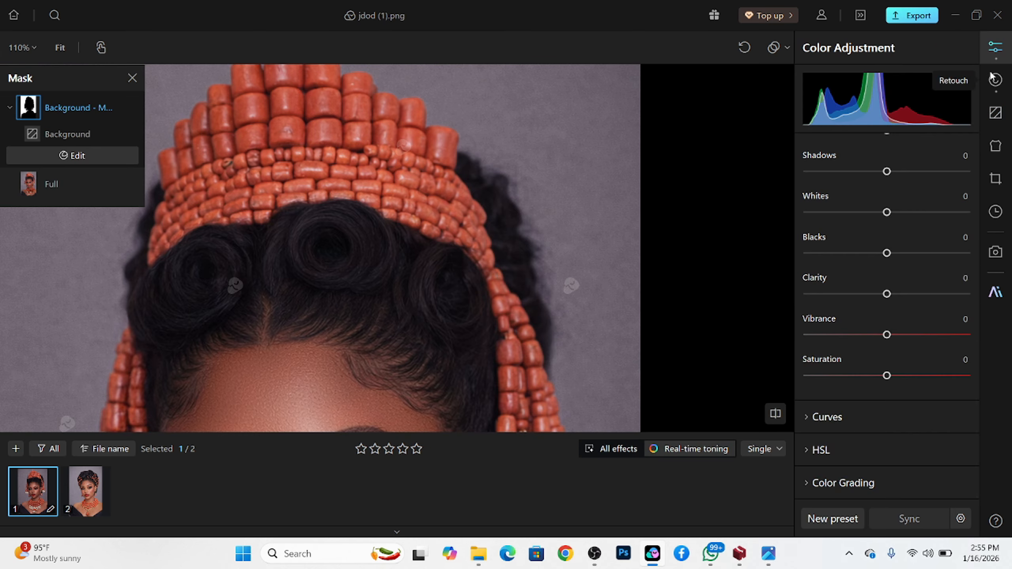
{"action": "scroll", "coordinate": [915, 269], "scroll_direction": "up", "scroll_amount": 5}
{"action": "scroll", "coordinate": [914, 270], "scroll_direction": "up", "scroll_amount": 3}
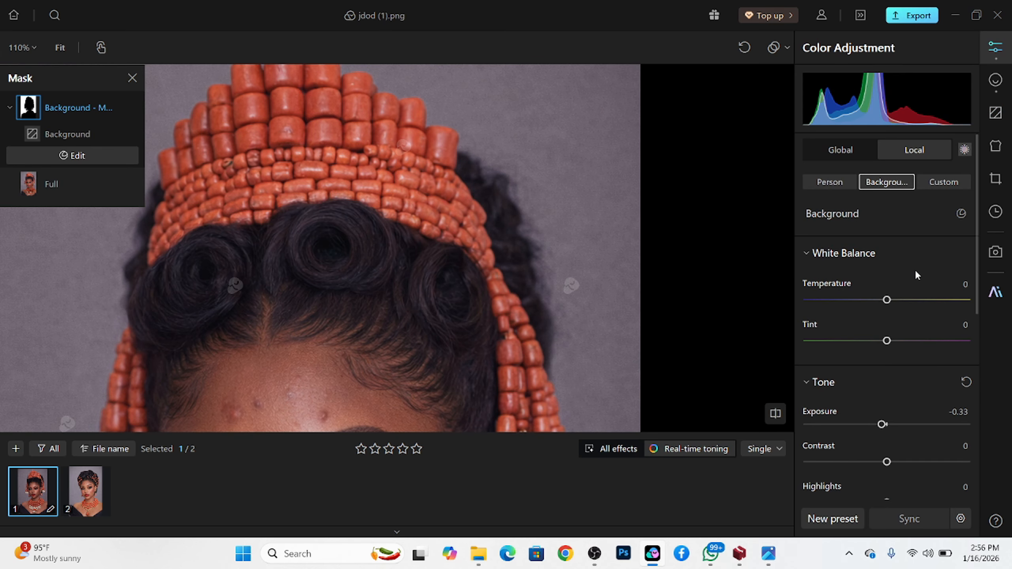
{"action": "left_click", "coordinate": [836, 148]}
{"action": "left_click", "coordinate": [912, 149]}
{"action": "left_click", "coordinate": [828, 182]}
{"action": "left_click", "coordinate": [813, 262]}
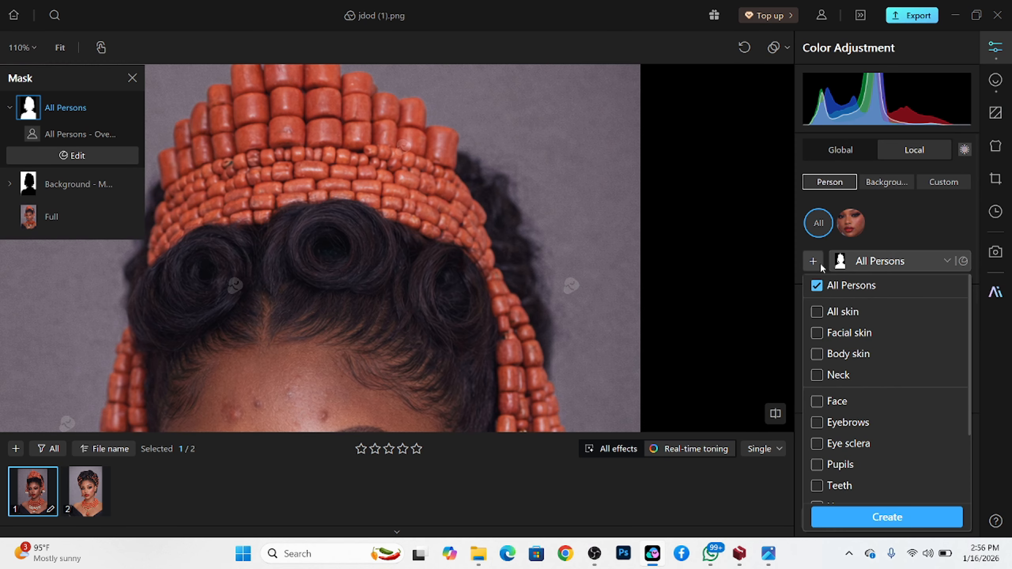
{"action": "scroll", "coordinate": [852, 446], "scroll_direction": "down", "scroll_amount": 3}
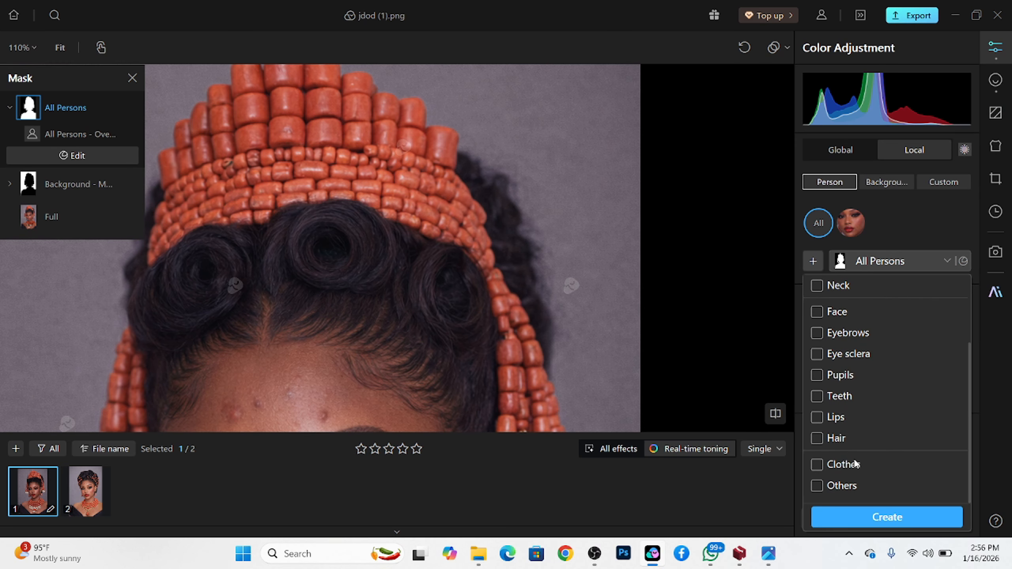
{"action": "left_click", "coordinate": [847, 486]}
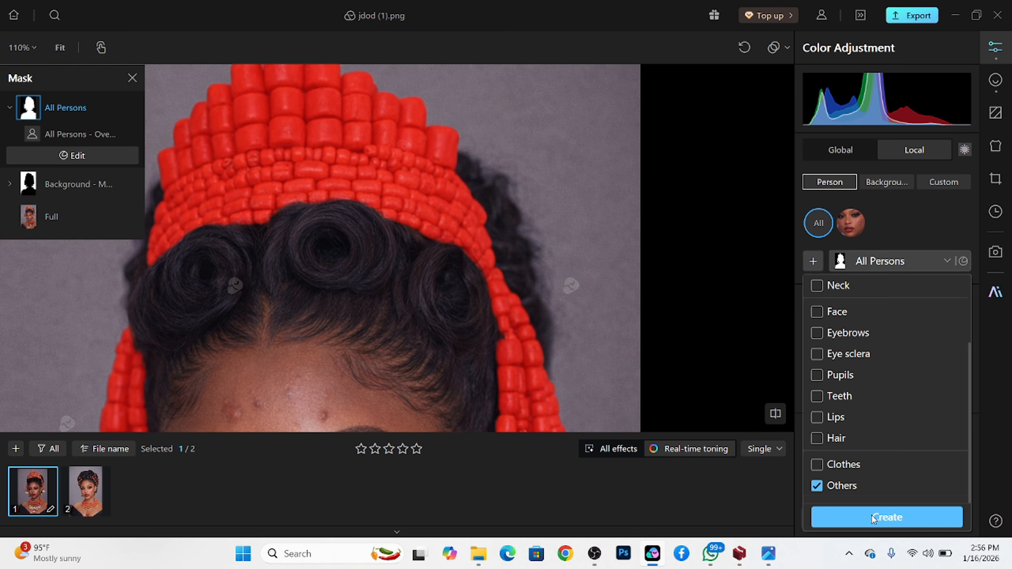
{"action": "left_click", "coordinate": [872, 518]}
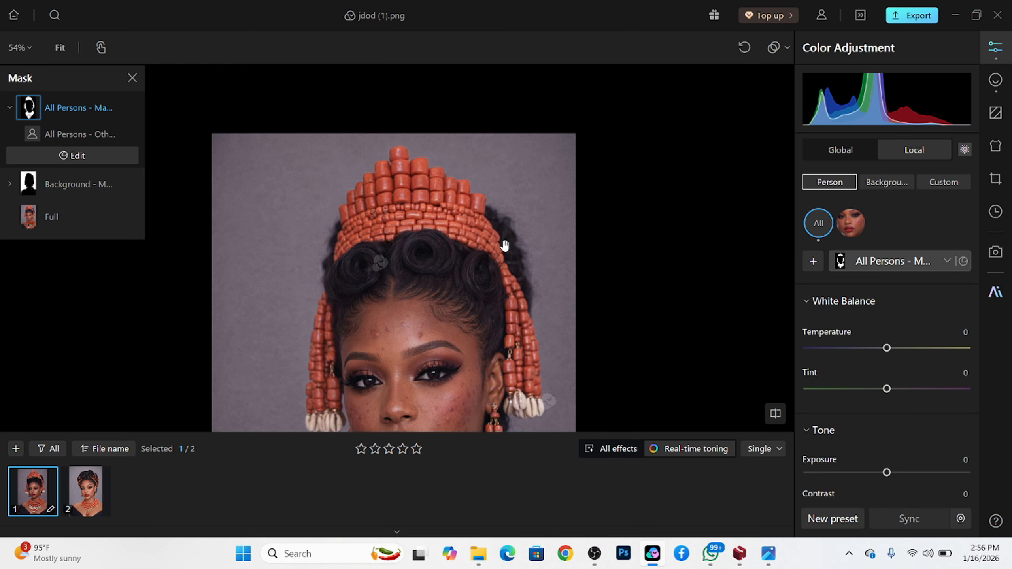
Step: Set the Saturation of the coral bead mask to 20
{"action": "scroll", "coordinate": [838, 340], "scroll_direction": "down", "scroll_amount": 1}
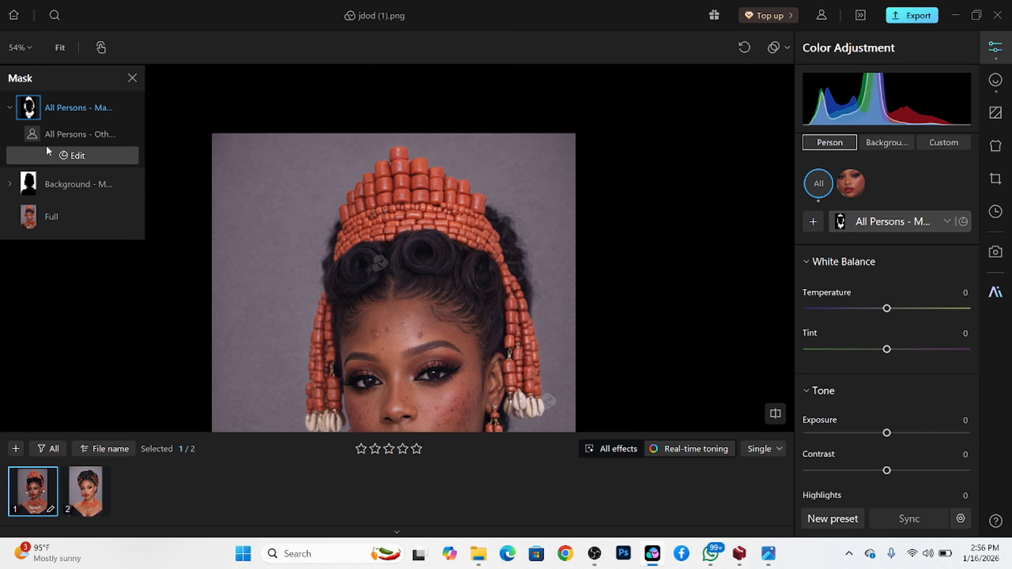
{"action": "scroll", "coordinate": [307, 165], "scroll_direction": "down", "scroll_amount": 3}
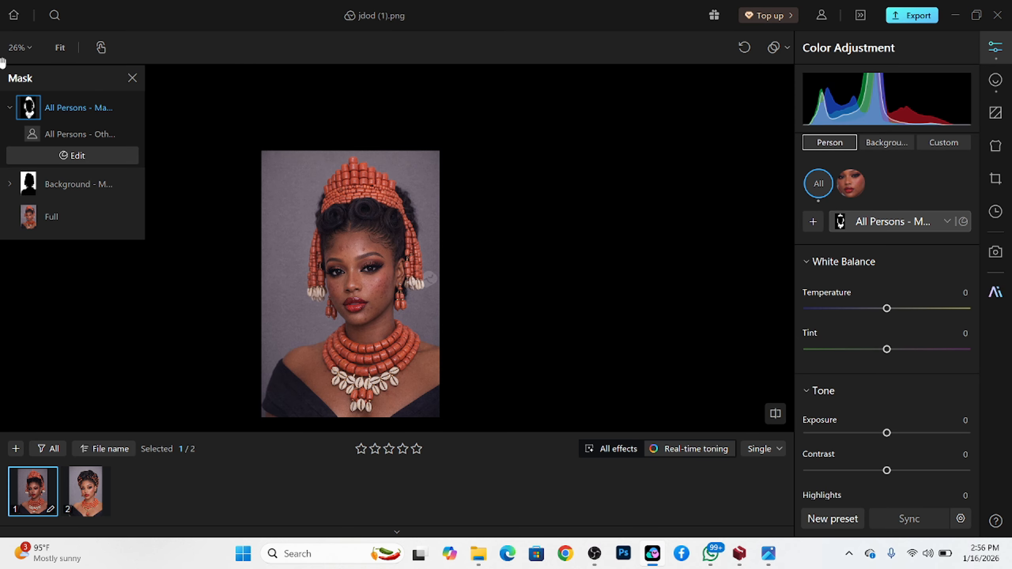
{"action": "left_click", "coordinate": [20, 47]}
{"action": "left_click", "coordinate": [187, 120]}
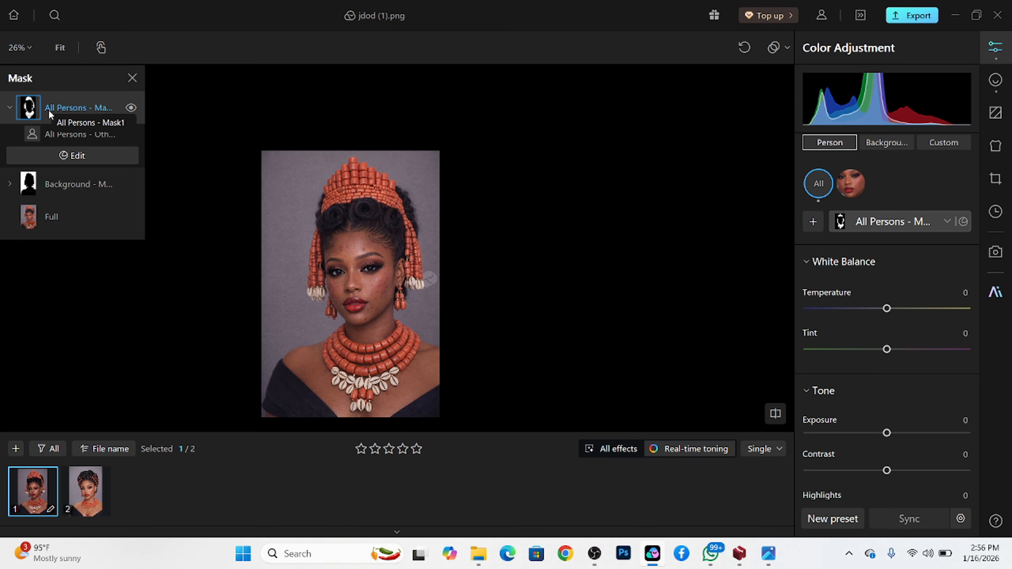
{"action": "mouse_move", "coordinate": [31, 104]}
{"action": "scroll", "coordinate": [892, 359], "scroll_direction": "down", "scroll_amount": 8}
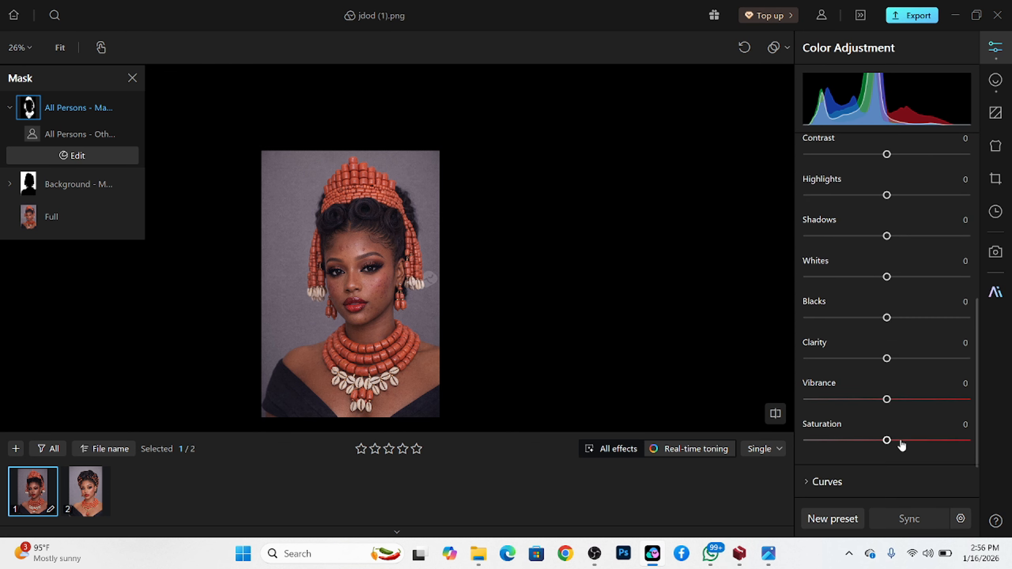
{"action": "left_click_drag", "start_coordinate": [901, 440], "coordinate": [903, 440]}
Step: In the bead mask's HSL adjustments, set the Red hue to -37 and lower the Orange saturation
{"action": "scroll", "coordinate": [895, 332], "scroll_direction": "down", "scroll_amount": 2}
{"action": "left_click", "coordinate": [828, 461]}
{"action": "scroll", "coordinate": [880, 431], "scroll_direction": "down", "scroll_amount": 4}
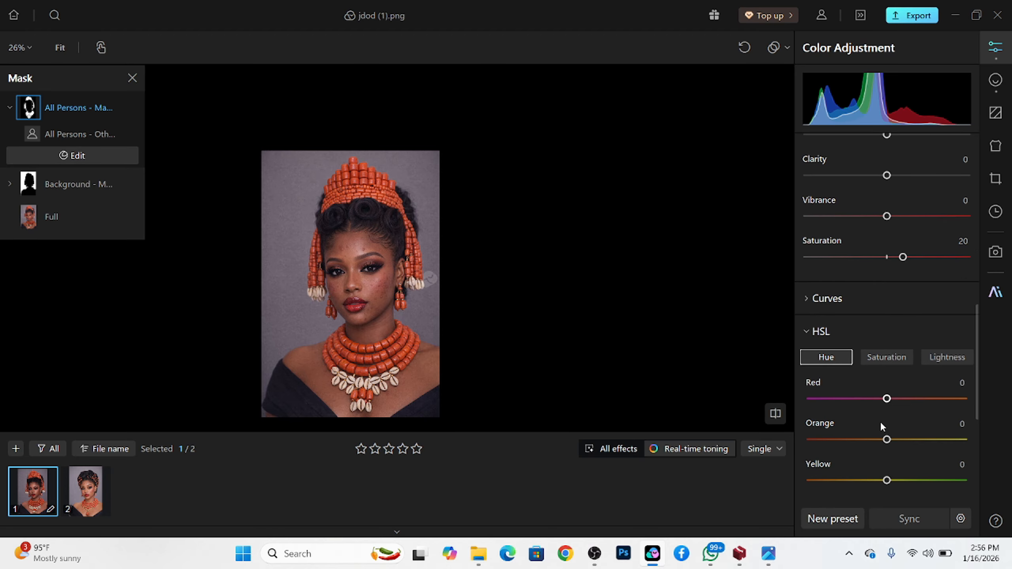
{"action": "left_click_drag", "start_coordinate": [888, 361], "coordinate": [863, 361]}
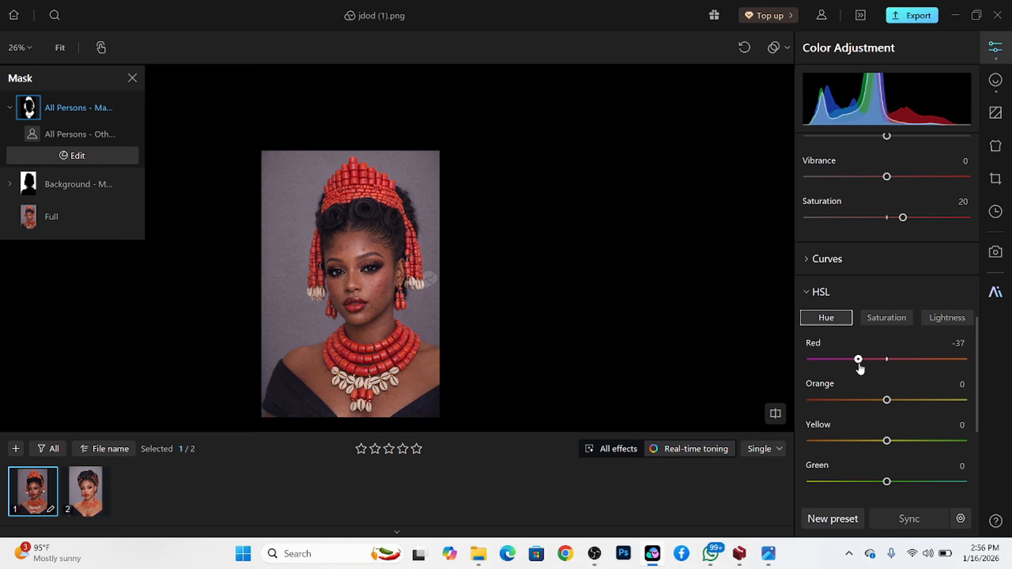
{"action": "left_click", "coordinate": [884, 322]}
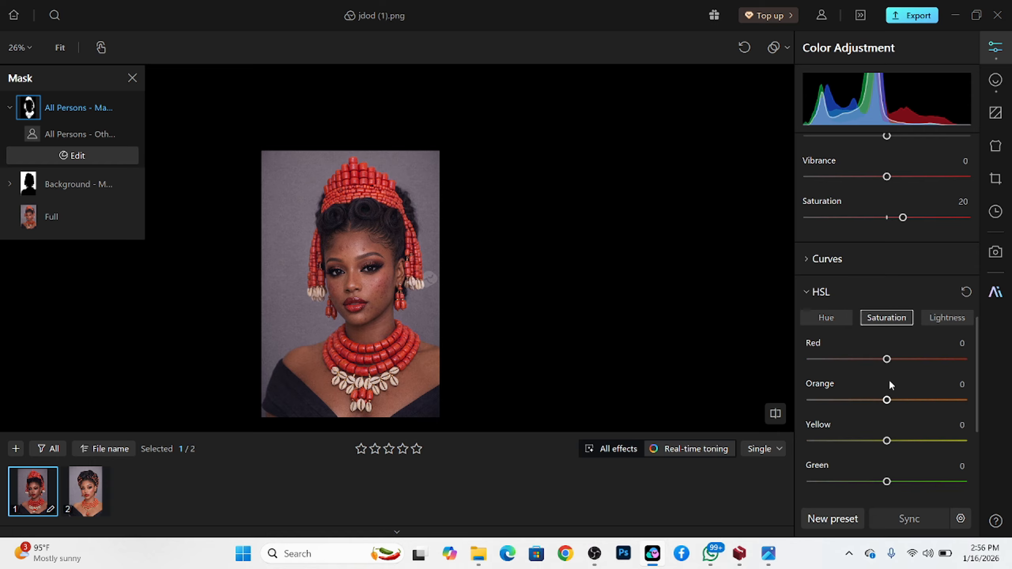
{"action": "left_click_drag", "start_coordinate": [873, 400], "coordinate": [867, 400]}
Step: Check the retouched portrait with all effects applied and open the second photo, jdod (2).png
{"action": "left_click", "coordinate": [996, 91]}
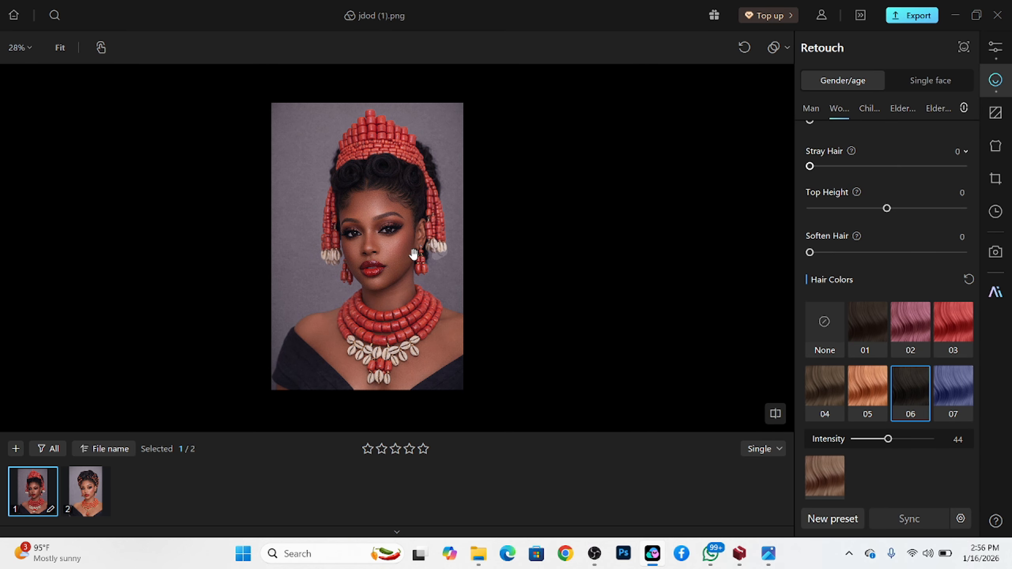
{"action": "scroll", "coordinate": [395, 197], "scroll_direction": "up", "scroll_amount": 5}
{"action": "scroll", "coordinate": [338, 163], "scroll_direction": "down", "scroll_amount": 5}
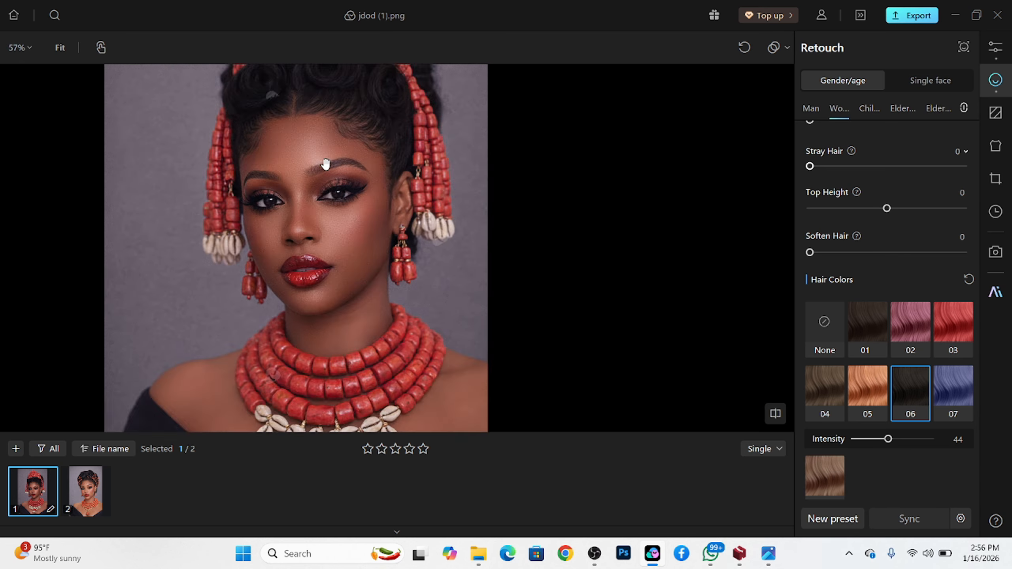
{"action": "left_click", "coordinate": [81, 498]}
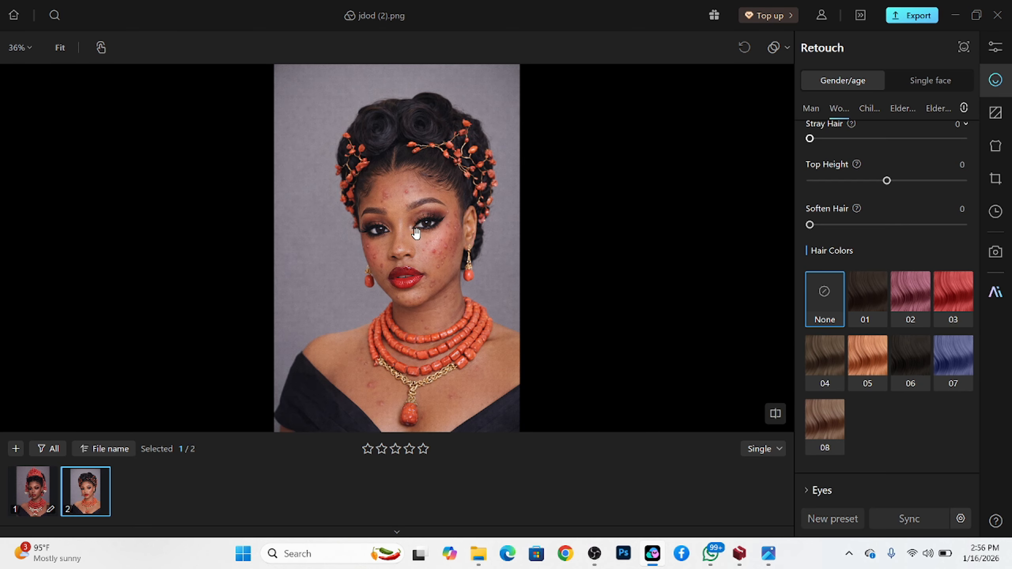
Step: Examine the second portrait's skin blemishes, makeup and coral beads up close and in full view
{"action": "left_click", "coordinate": [426, 259]}
{"action": "scroll", "coordinate": [428, 258], "scroll_direction": "down", "scroll_amount": 3}
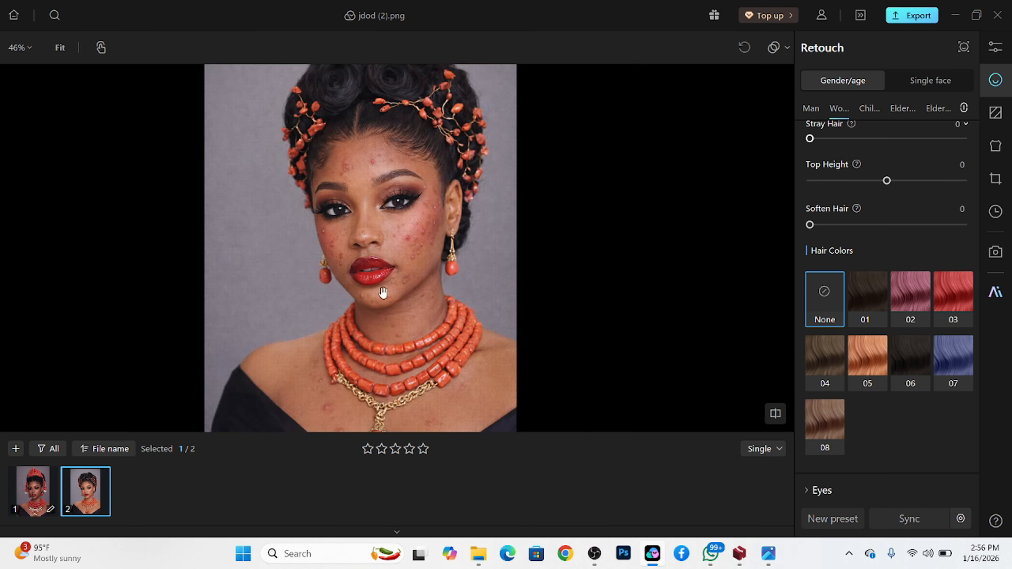
{"action": "scroll", "coordinate": [477, 187], "scroll_direction": "down", "scroll_amount": 3}
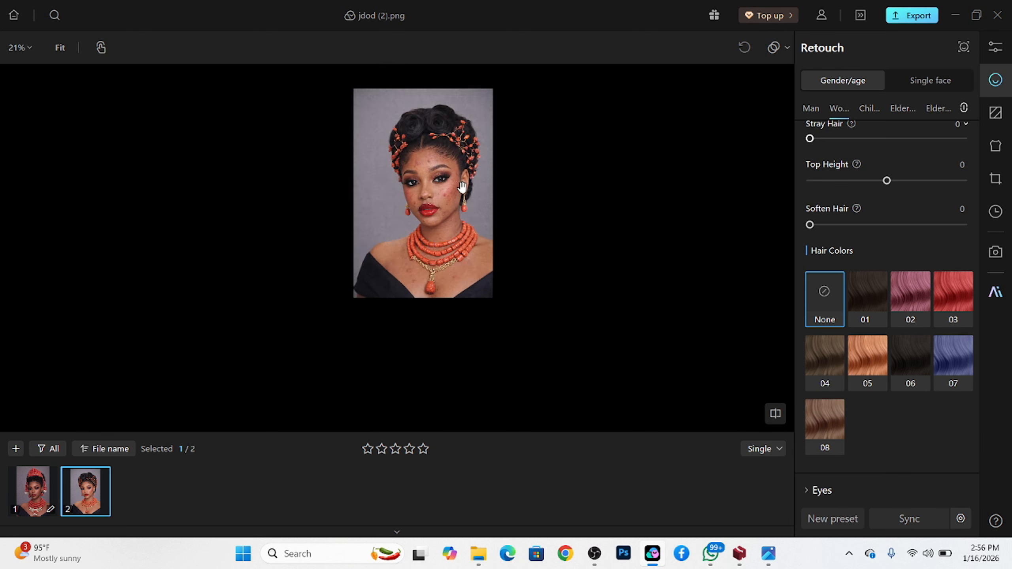
{"action": "scroll", "coordinate": [465, 195], "scroll_direction": "up", "scroll_amount": 3}
{"action": "scroll", "coordinate": [464, 195], "scroll_direction": "down", "scroll_amount": 1}
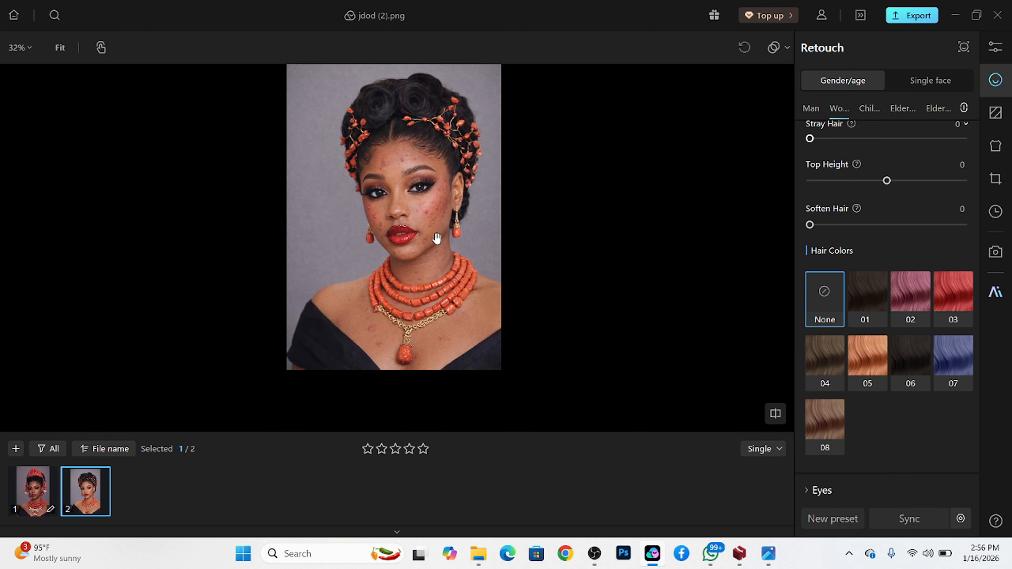
Step: Reopen jdod (1).png and set its global Exposure to 0.2, Saturation to -4 and white balance Temperature to 2
{"action": "left_click", "coordinate": [32, 492]}
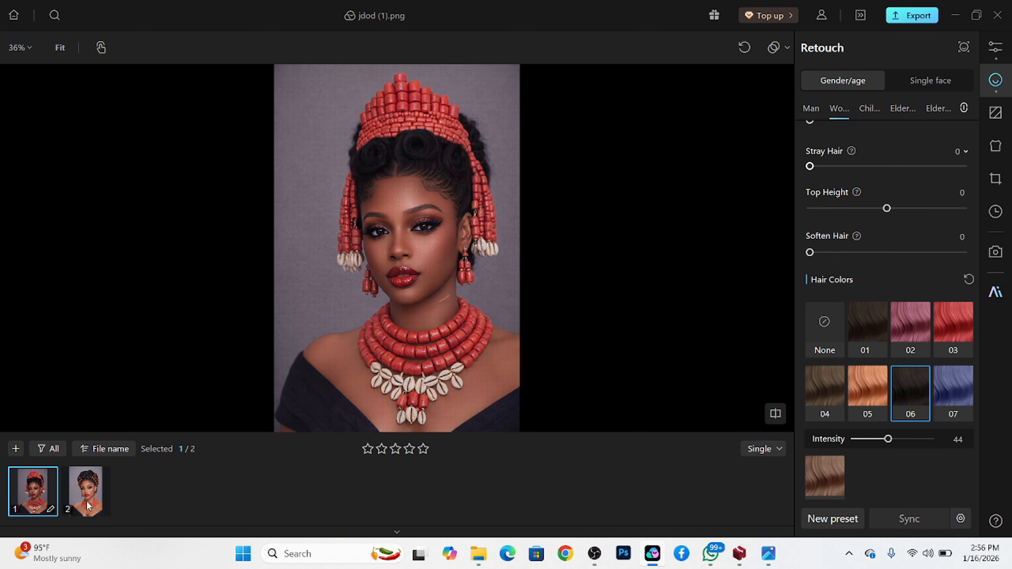
{"action": "left_click", "coordinate": [995, 48]}
{"action": "scroll", "coordinate": [893, 278], "scroll_direction": "up", "scroll_amount": 8}
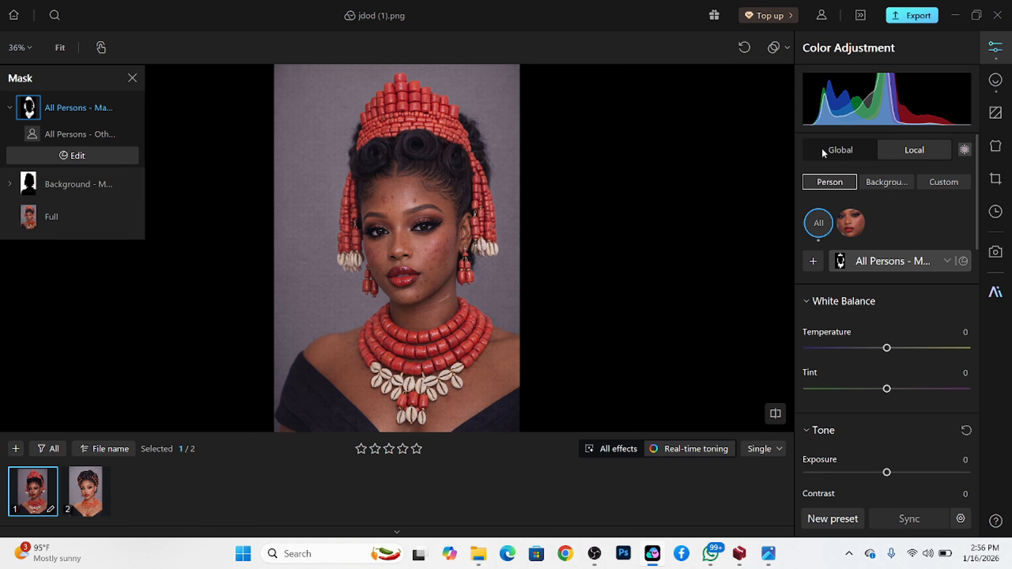
{"action": "left_click", "coordinate": [831, 154]}
{"action": "left_click_drag", "start_coordinate": [888, 322], "coordinate": [890, 322]}
{"action": "scroll", "coordinate": [901, 345], "scroll_direction": "down", "scroll_amount": 3}
{"action": "scroll", "coordinate": [907, 360], "scroll_direction": "down", "scroll_amount": 3}
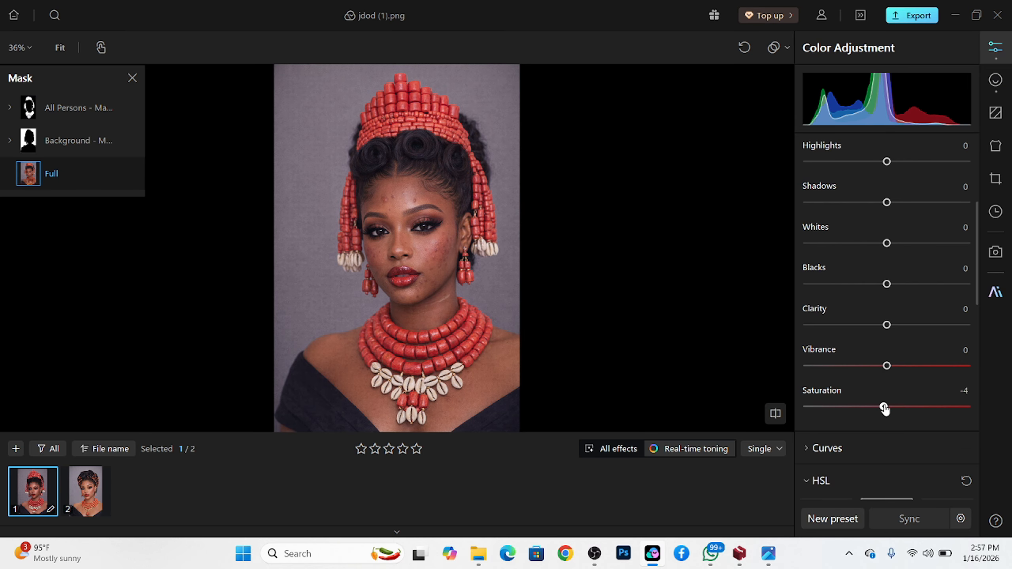
{"action": "scroll", "coordinate": [883, 245], "scroll_direction": "up", "scroll_amount": 5}
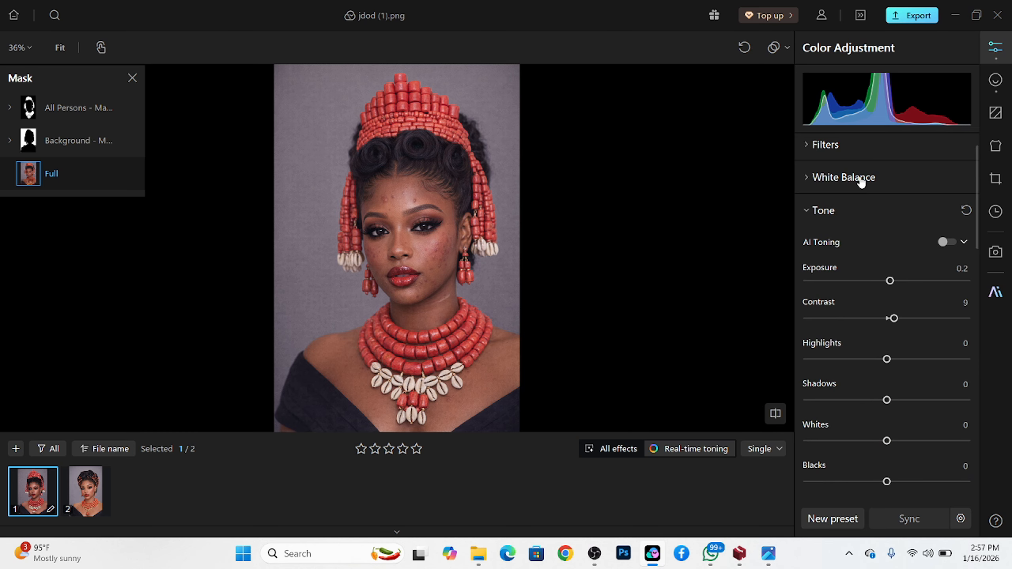
{"action": "left_click", "coordinate": [860, 179]}
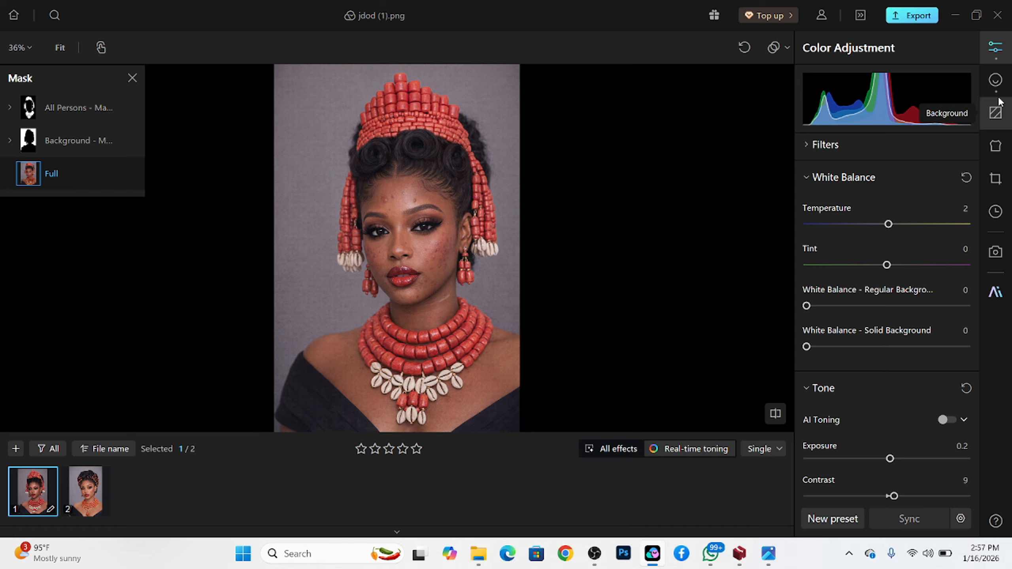
Step: Select both photos with jdod (1).png as the source and open the sync selection settings
{"action": "left_click", "coordinate": [995, 82]}
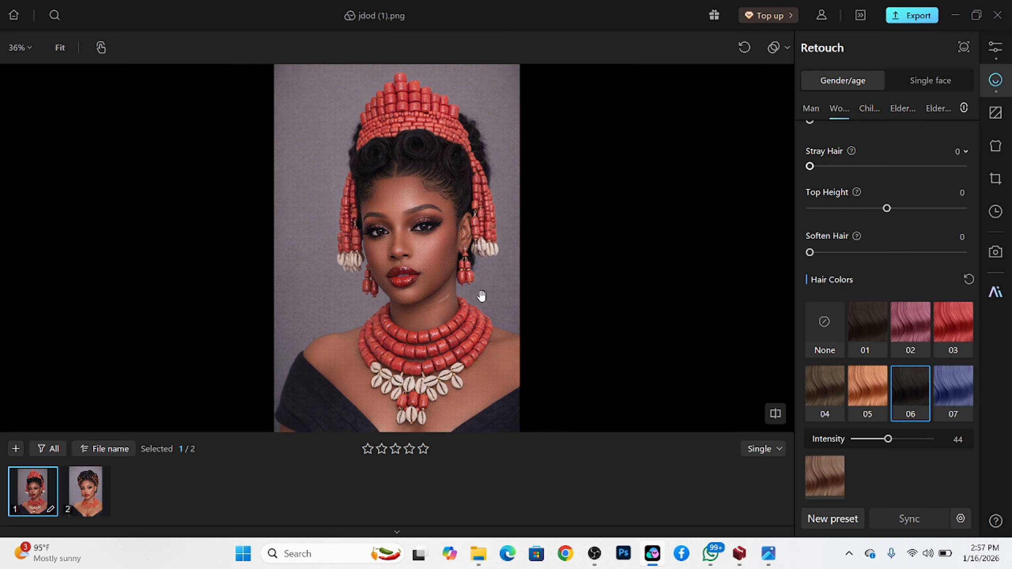
{"action": "left_click", "coordinate": [92, 489]}
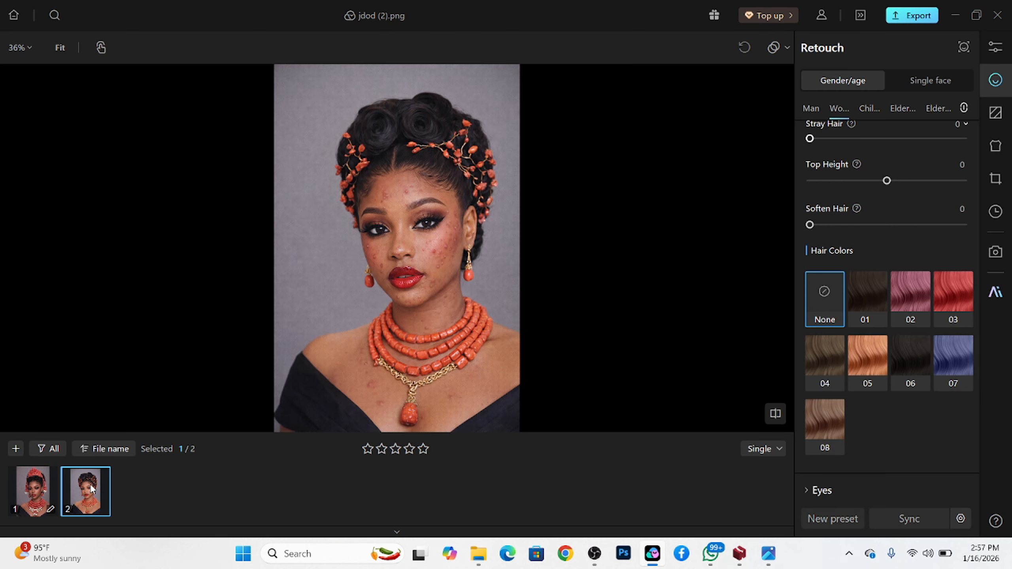
{"action": "left_click", "coordinate": [43, 490]}
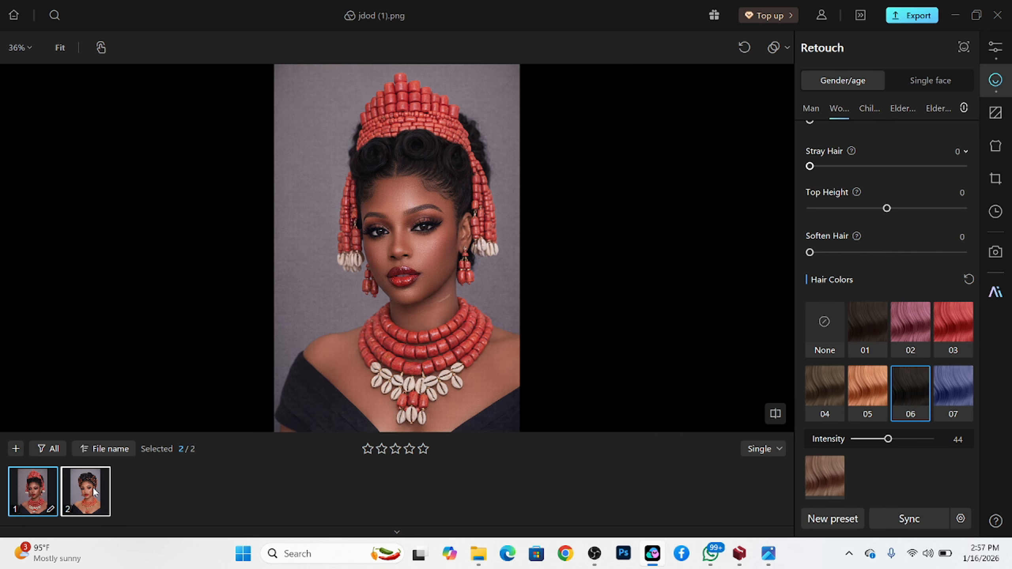
{"action": "left_click", "coordinate": [905, 522]}
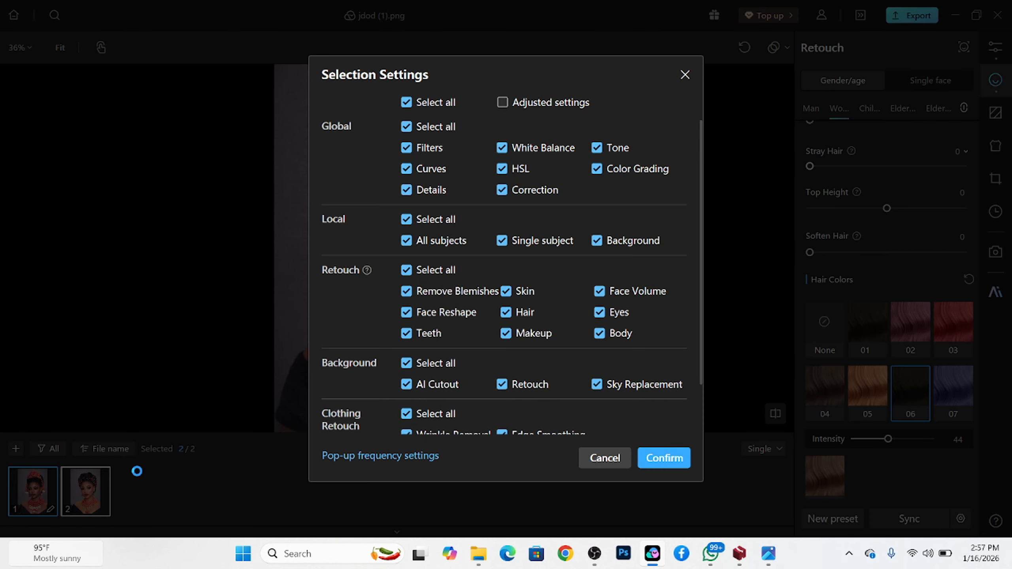
{"action": "mouse_move", "coordinate": [63, 561]}
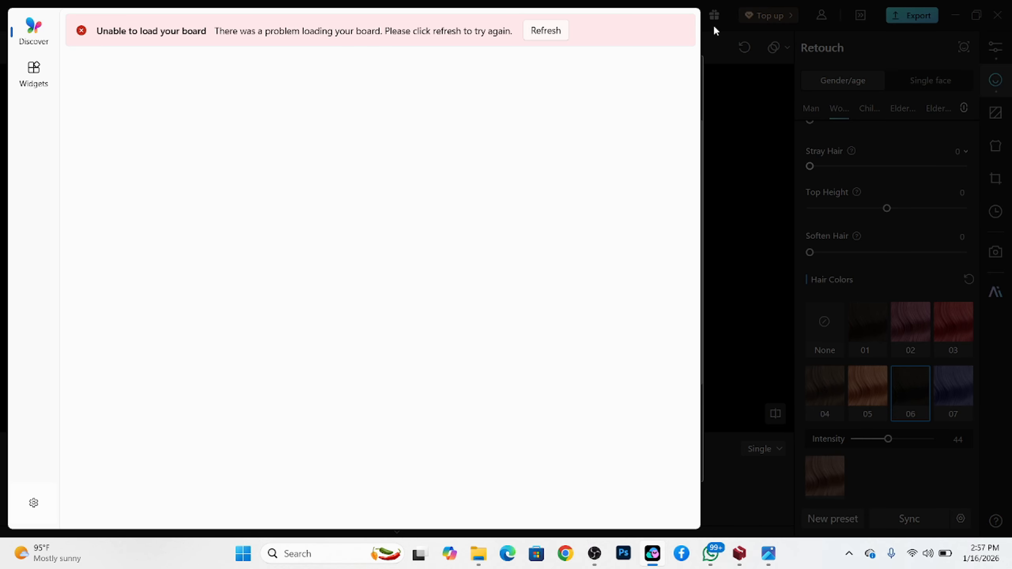
{"action": "left_click", "coordinate": [715, 116]}
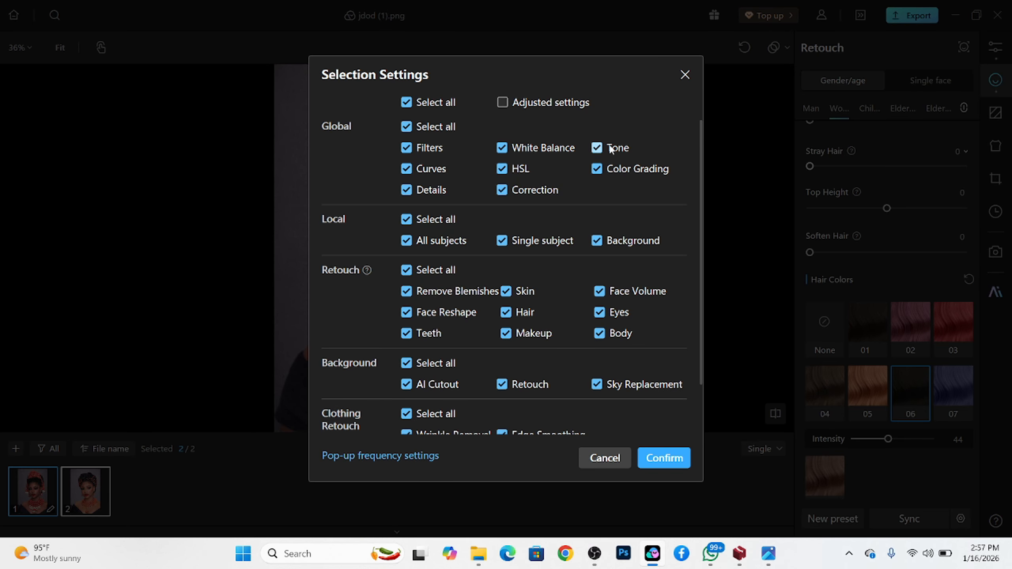
Step: Exclude global White Balance, Tone, HSL and Correction from the sync and apply the remaining edits to the second photo
{"action": "left_click", "coordinate": [596, 149]}
{"action": "left_click", "coordinate": [505, 191]}
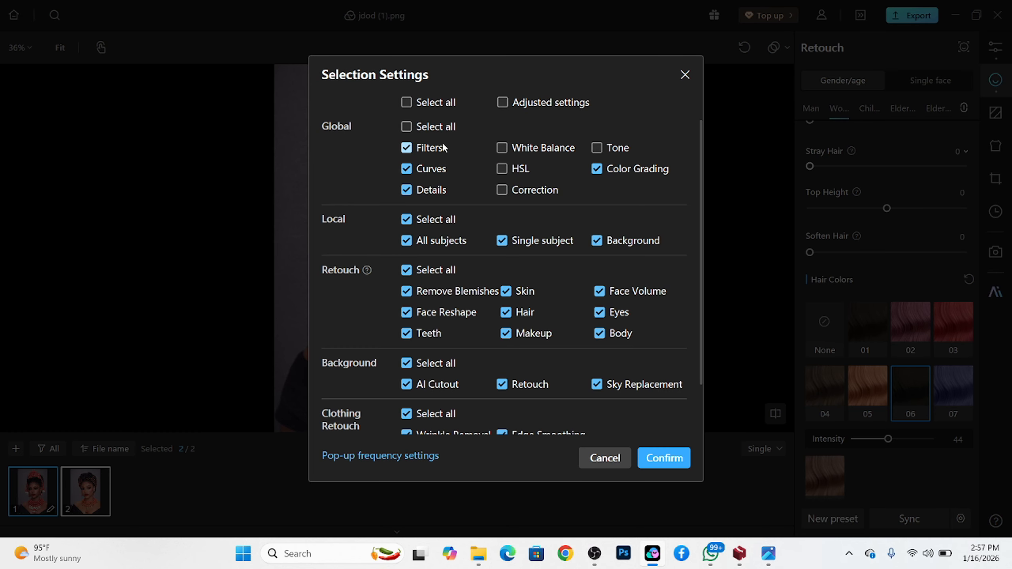
{"action": "scroll", "coordinate": [518, 319], "scroll_direction": "down", "scroll_amount": 2}
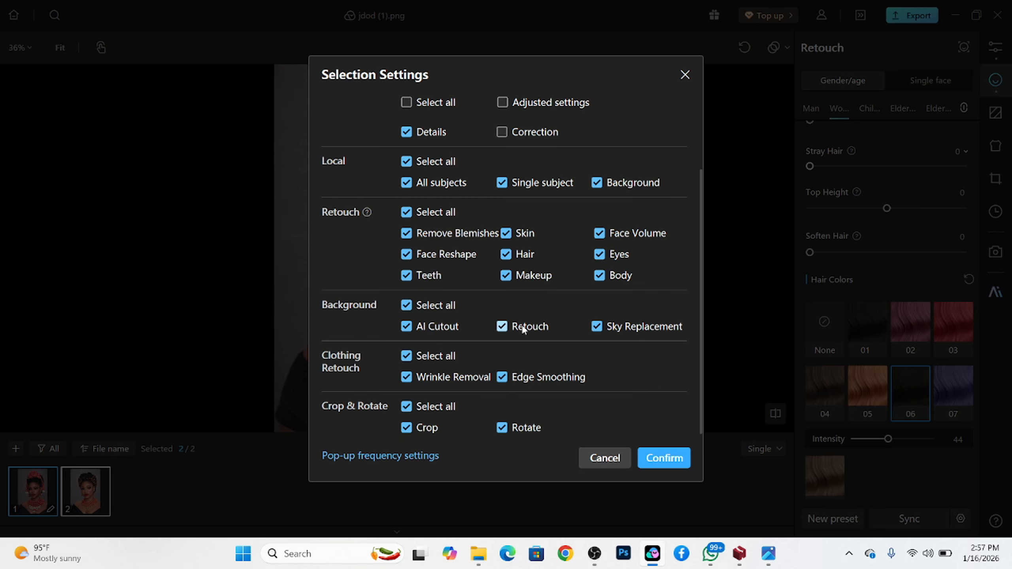
{"action": "scroll", "coordinate": [522, 324], "scroll_direction": "up", "scroll_amount": 2}
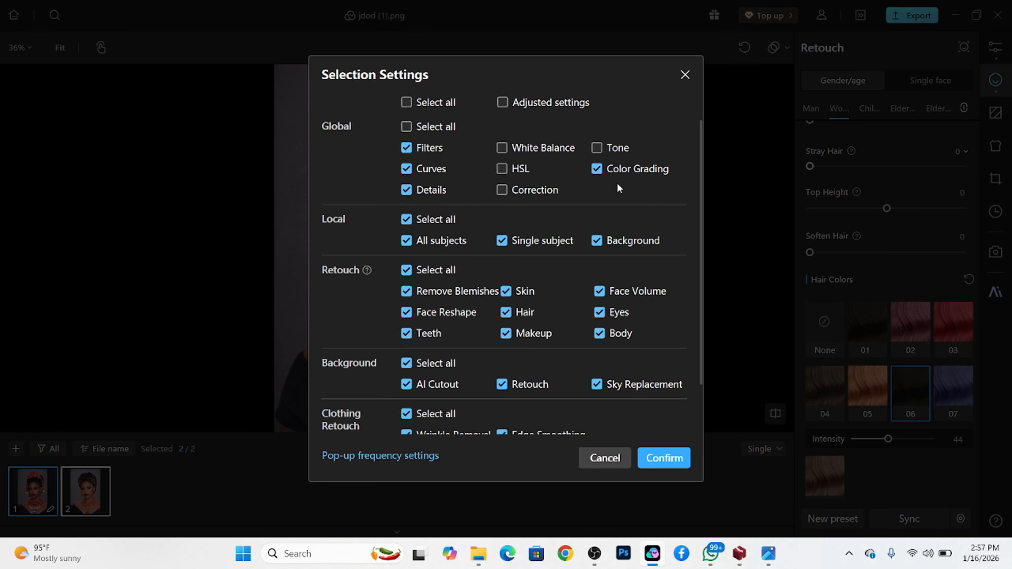
{"action": "left_click", "coordinate": [671, 463]}
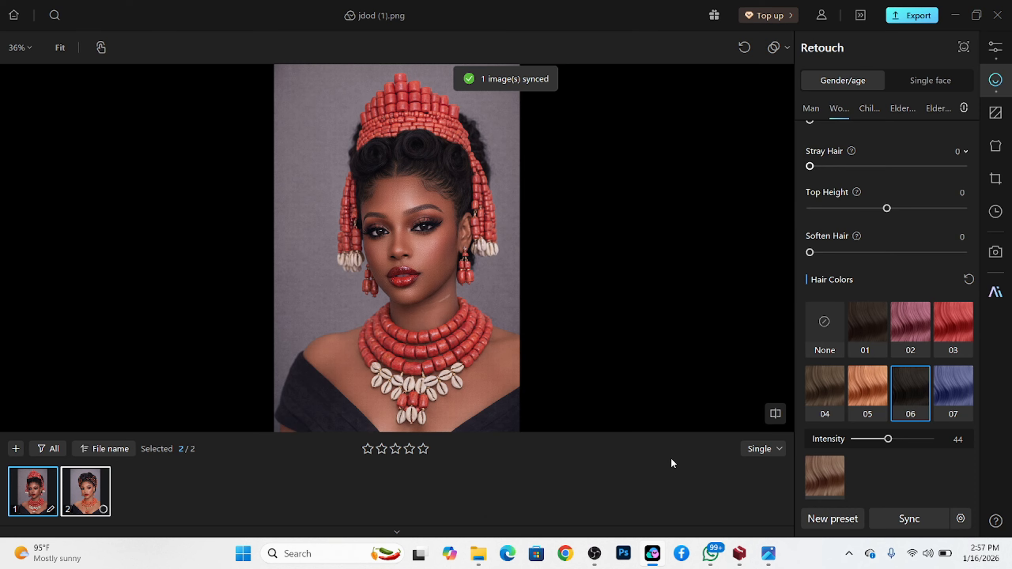
Step: Open jdod (2).png and compare its synced retouch with the original, both close up and in full view
{"action": "left_click", "coordinate": [98, 490]}
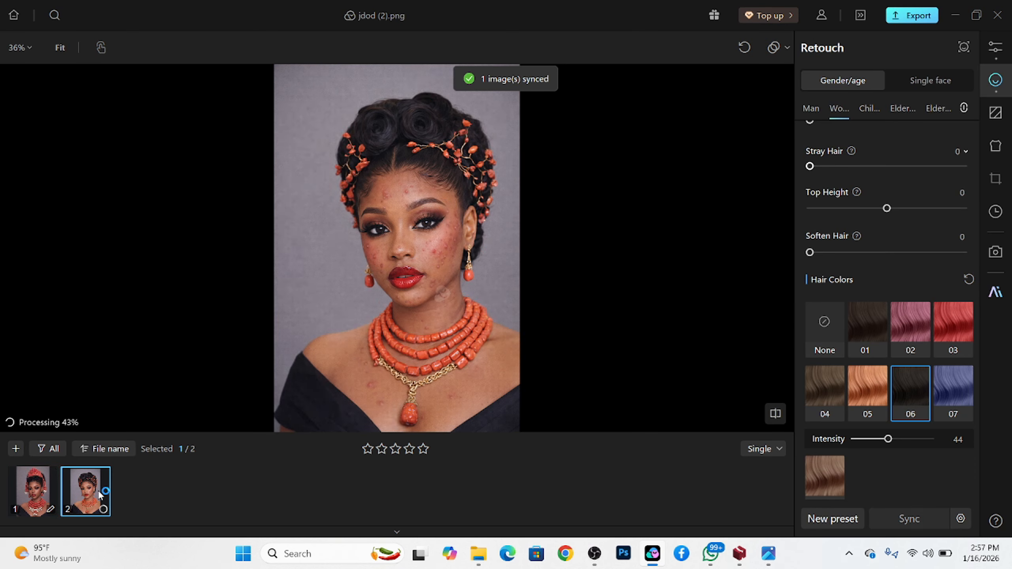
{"action": "left_click", "coordinate": [366, 115]}
{"action": "left_click", "coordinate": [366, 115]}
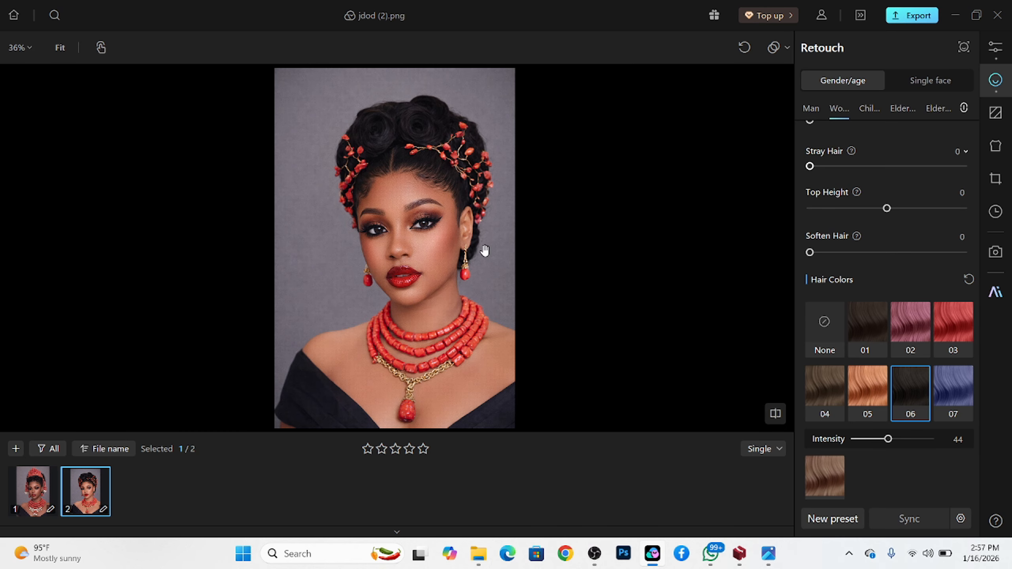
{"action": "scroll", "coordinate": [444, 237], "scroll_direction": "up", "scroll_amount": 2}
{"action": "key", "text": "backslash"}
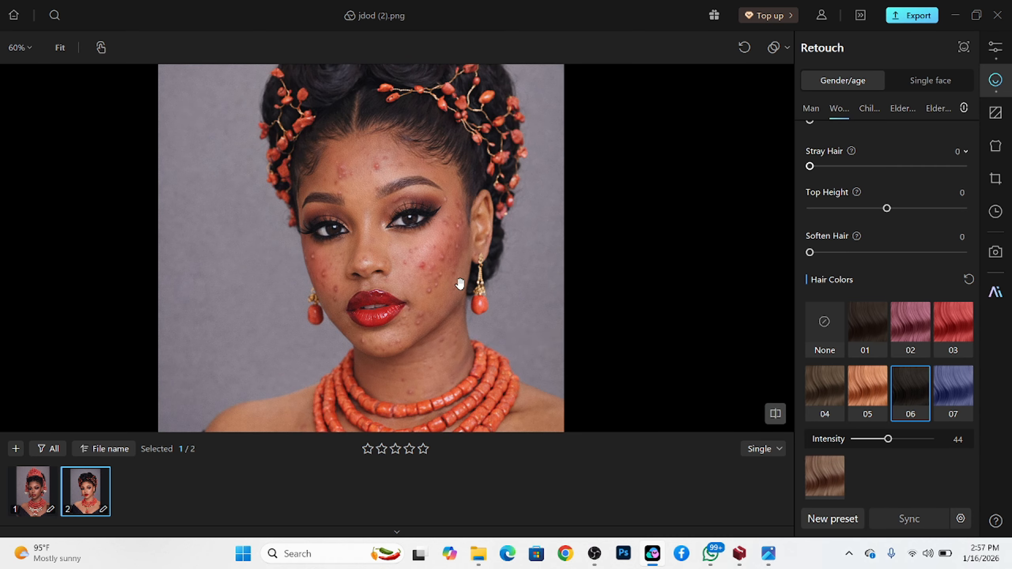
{"action": "key", "text": "backslash"}
{"action": "scroll", "coordinate": [429, 181], "scroll_direction": "down", "scroll_amount": 3}
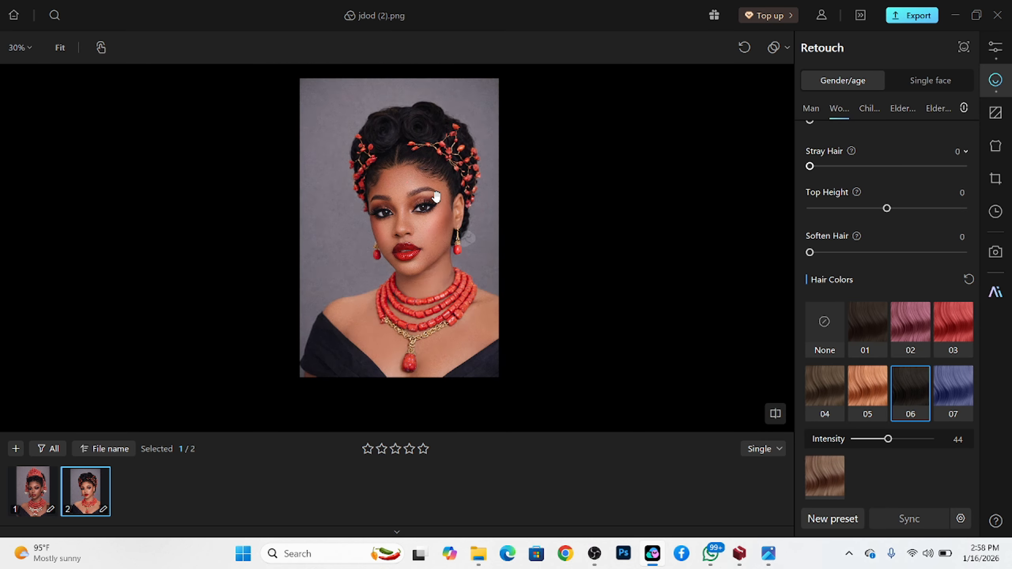
Step: Check both photos against their originals and inspect the second portrait's retouched face in close-up
{"action": "key", "text": "backslash"}
{"action": "left_click", "coordinate": [38, 503]}
{"action": "key", "text": "backslash"}
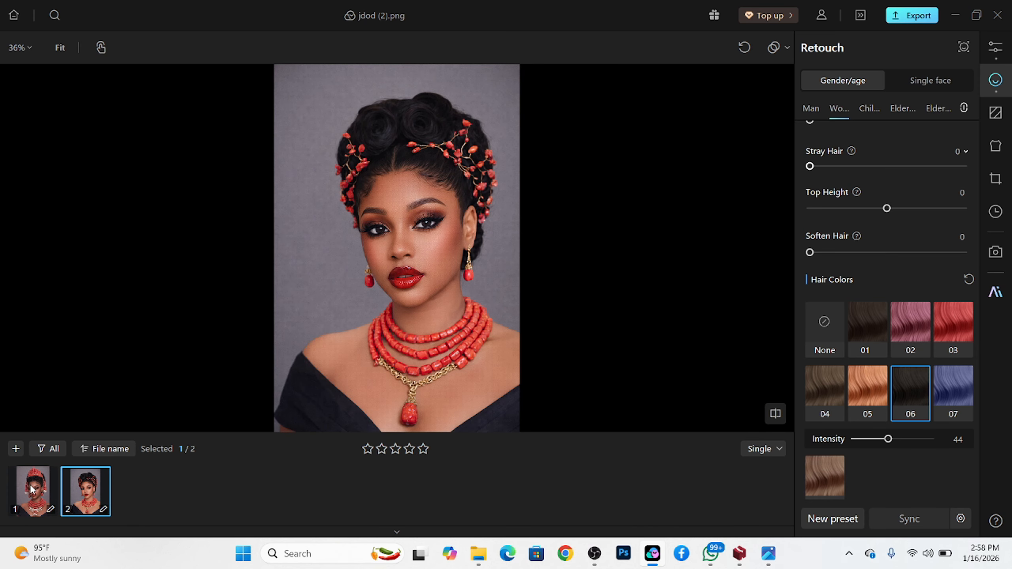
{"action": "left_click", "coordinate": [82, 492]}
{"action": "left_click", "coordinate": [438, 262]}
{"action": "left_click", "coordinate": [439, 262]}
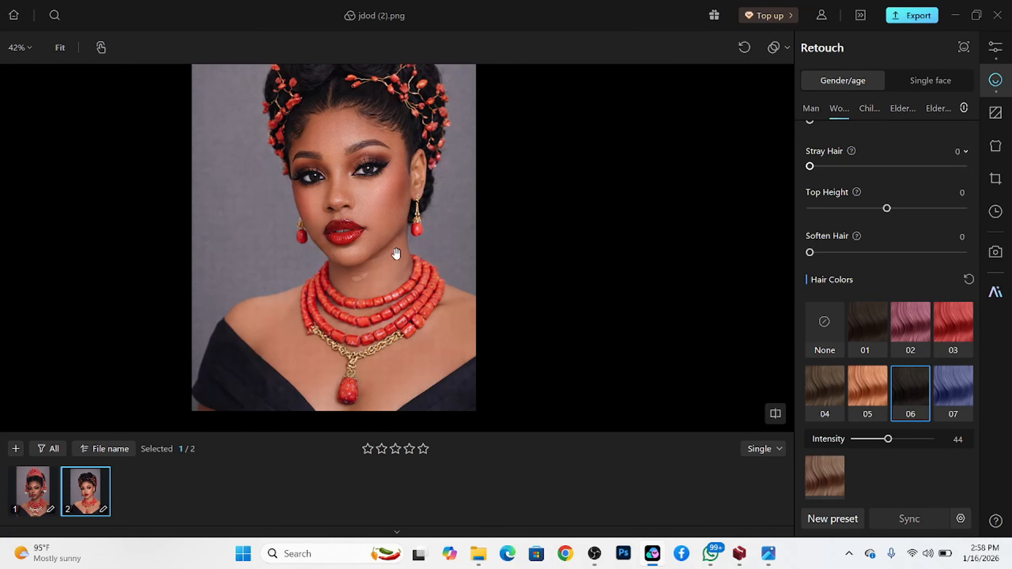
{"action": "scroll", "coordinate": [372, 235], "scroll_direction": "up", "scroll_amount": 3}
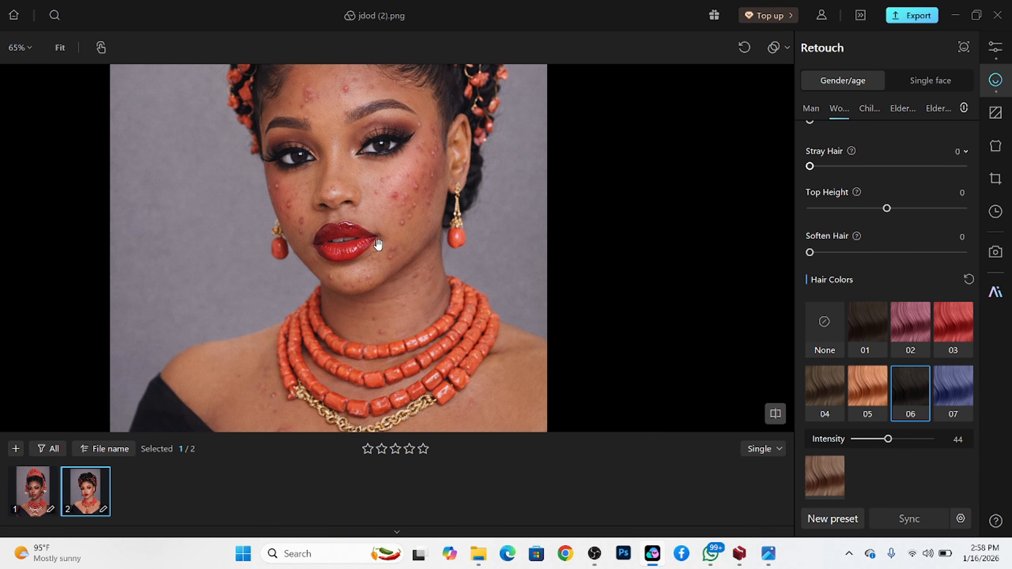
{"action": "scroll", "coordinate": [404, 195], "scroll_direction": "up", "scroll_amount": 1}
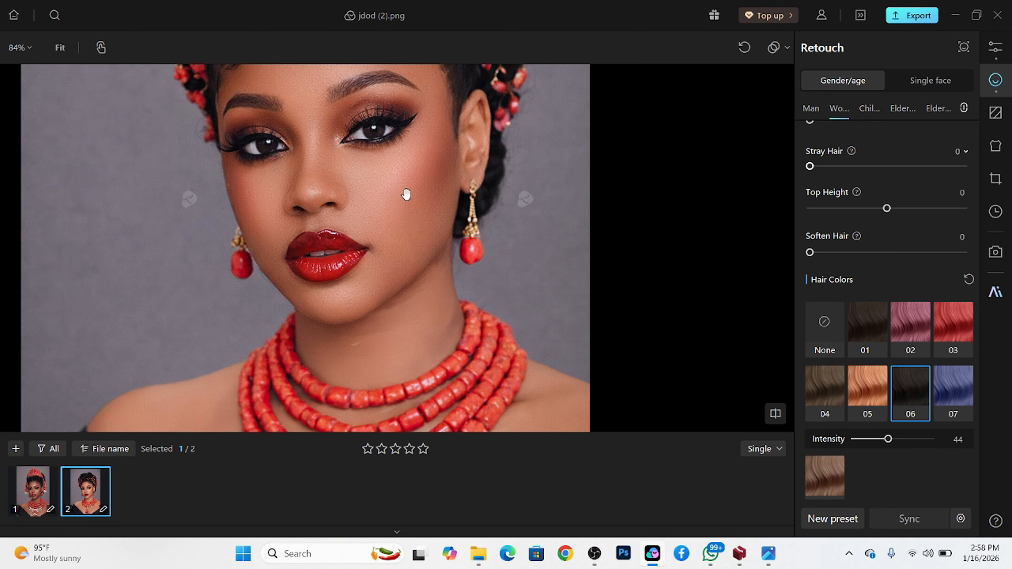
{"action": "left_click_drag", "start_coordinate": [405, 195], "coordinate": [425, 280]}
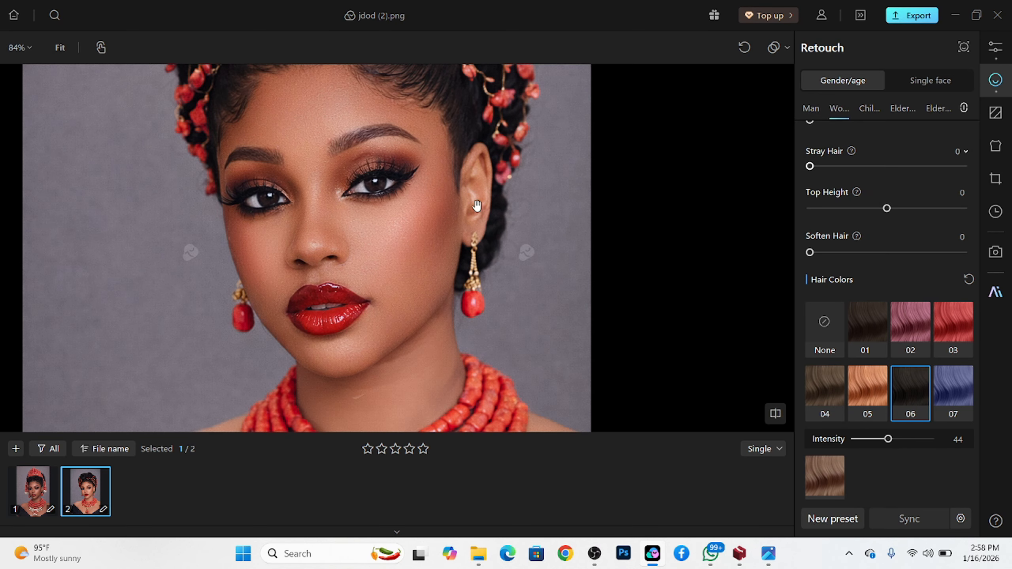
Step: Set Enhance Blush to 38 in the second portrait's makeup settings and check the result on her face
{"action": "scroll", "coordinate": [885, 372], "scroll_direction": "down", "scroll_amount": 10}
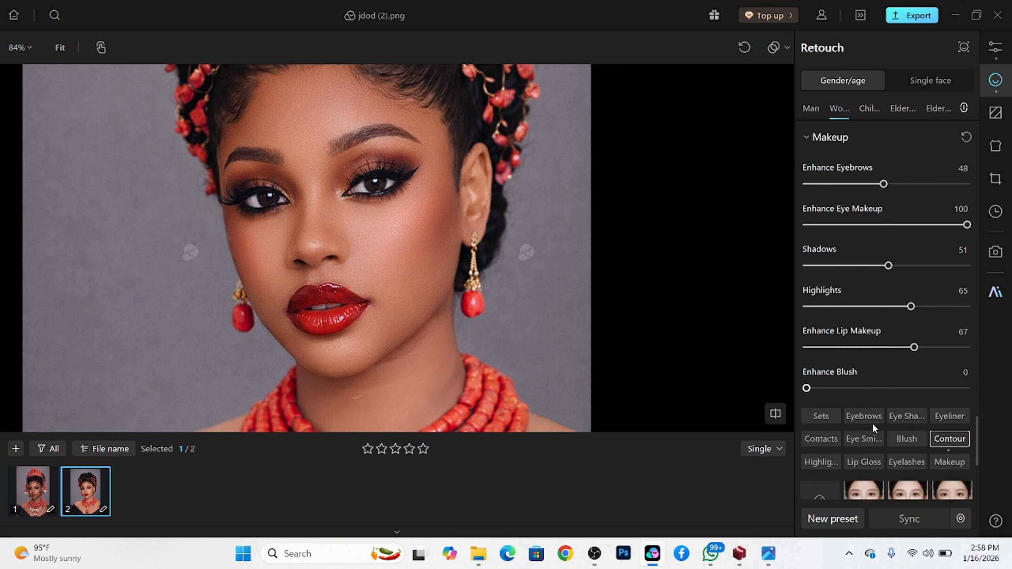
{"action": "scroll", "coordinate": [909, 164], "scroll_direction": "up", "scroll_amount": 1}
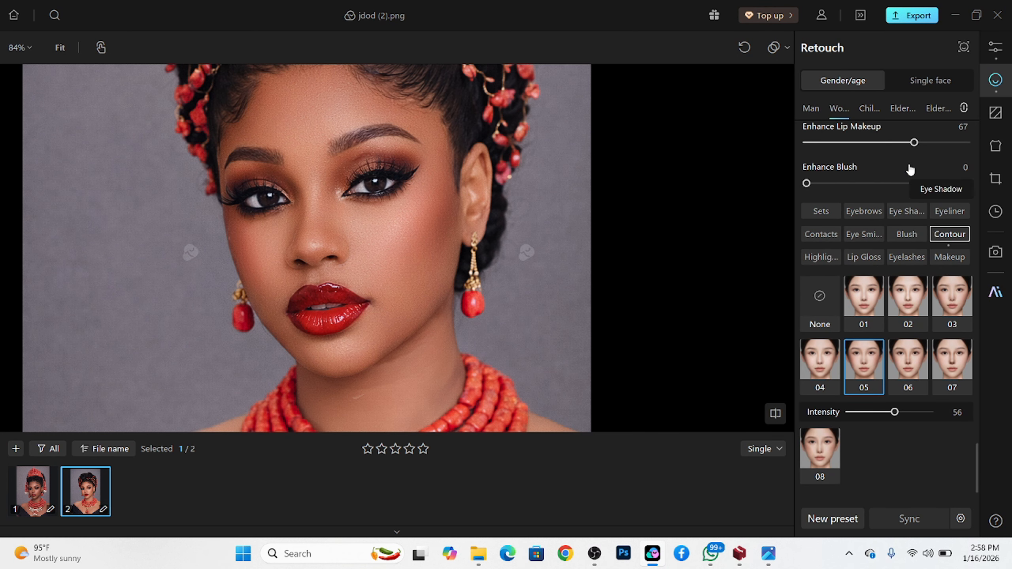
{"action": "left_click_drag", "start_coordinate": [806, 183], "coordinate": [867, 184]}
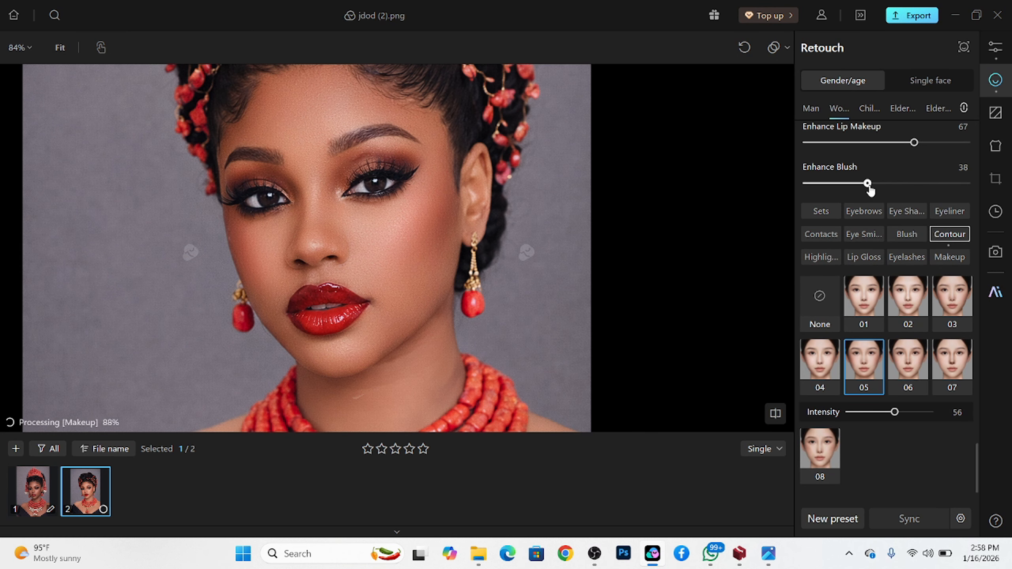
{"action": "scroll", "coordinate": [348, 215], "scroll_direction": "down", "scroll_amount": 5}
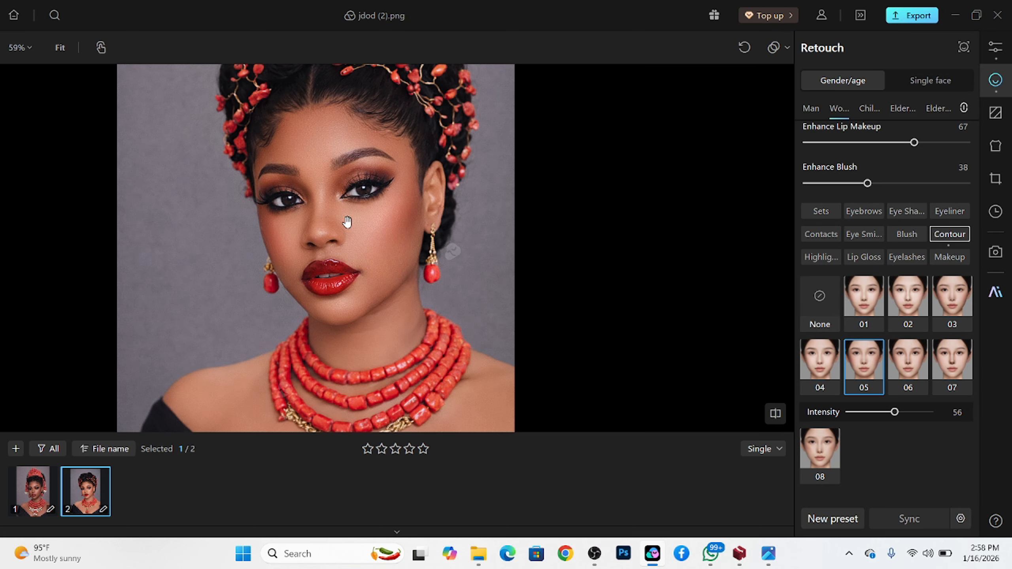
{"action": "scroll", "coordinate": [349, 230], "scroll_direction": "up", "scroll_amount": 2}
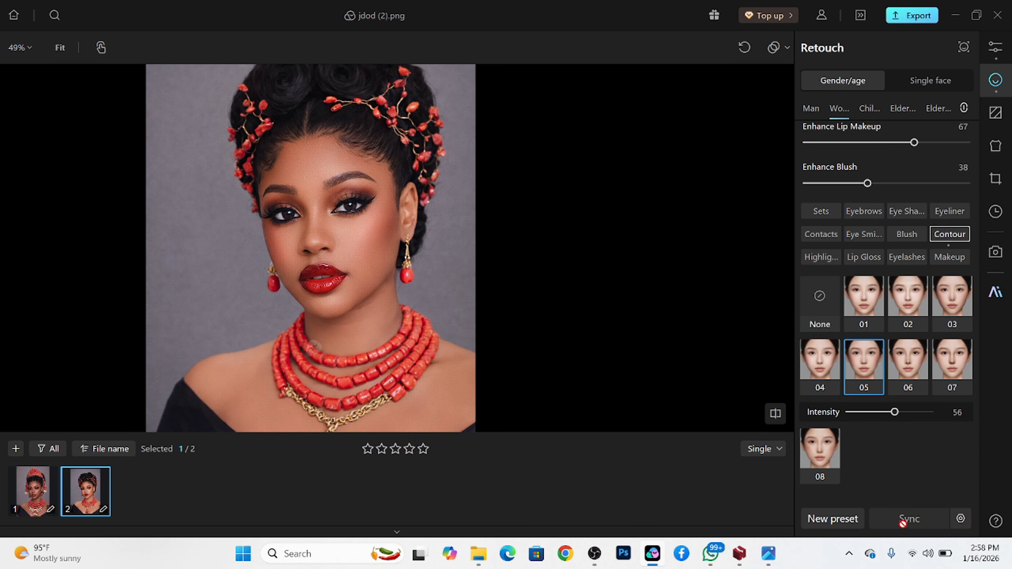
Step: Save the current adjustments as a new preset named beuty in the Default group
{"action": "left_click", "coordinate": [842, 518]}
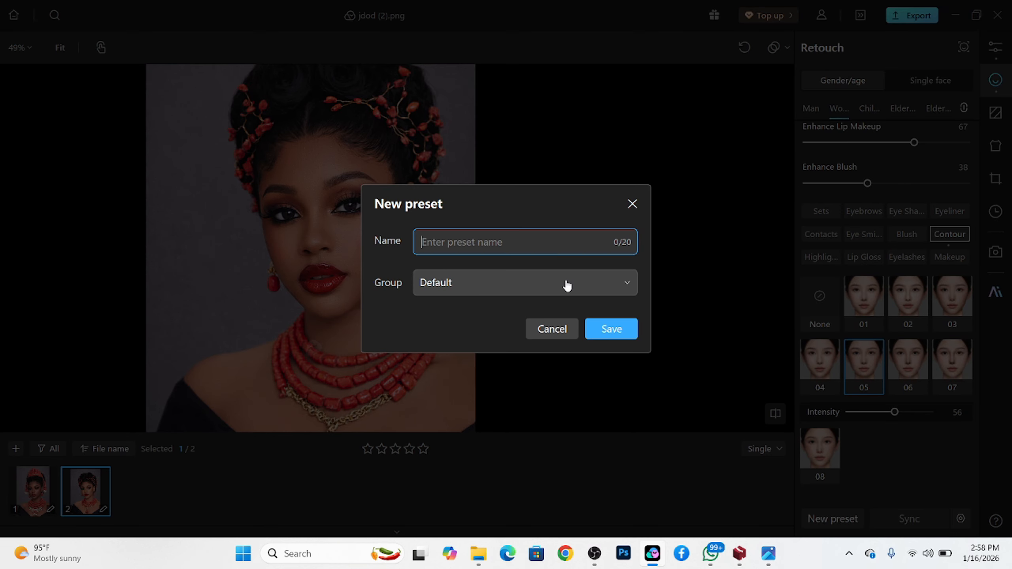
{"action": "type", "text": "beuty"}
{"action": "left_click", "coordinate": [607, 333]}
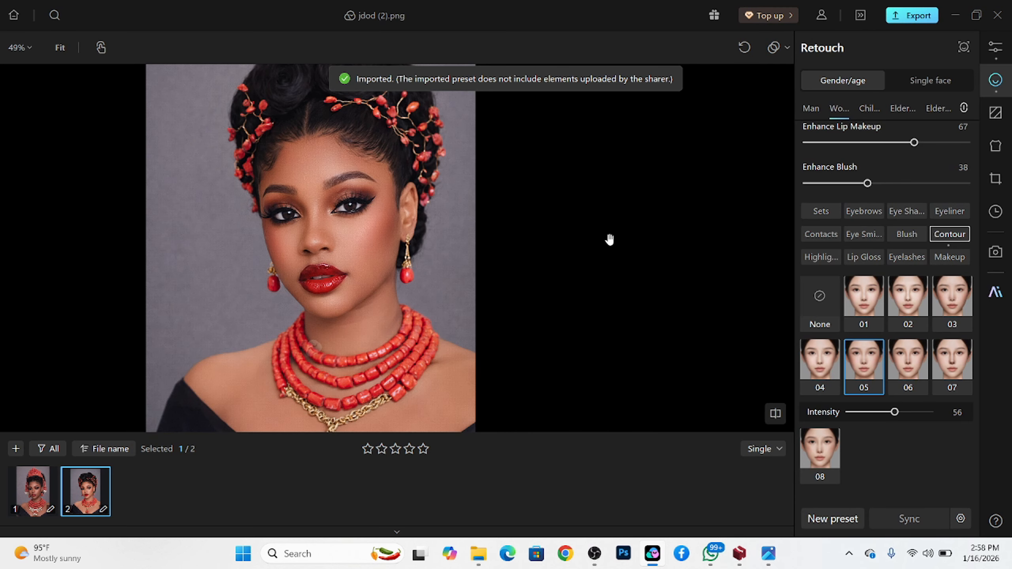
Step: Inspect the finished second portrait in close-up and as a whole
{"action": "scroll", "coordinate": [350, 284], "scroll_direction": "down", "scroll_amount": 2}
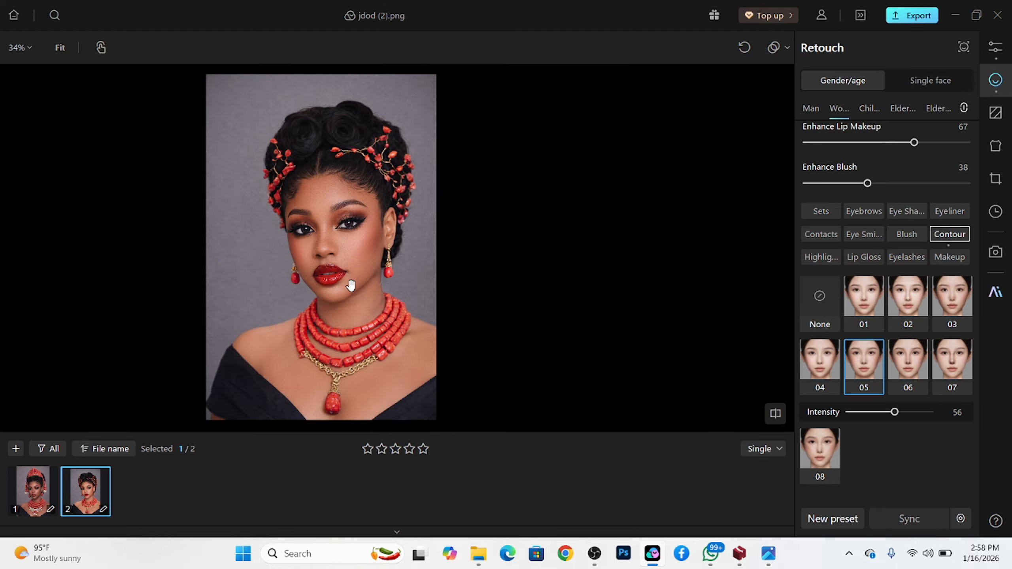
{"action": "left_click", "coordinate": [351, 284]}
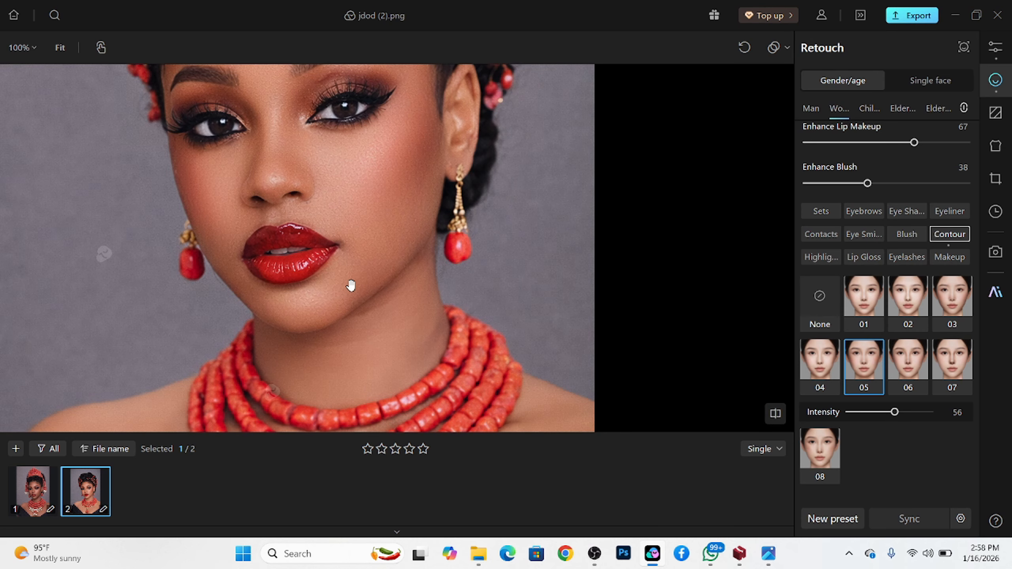
{"action": "left_click", "coordinate": [386, 300]}
{"action": "left_click", "coordinate": [386, 299]}
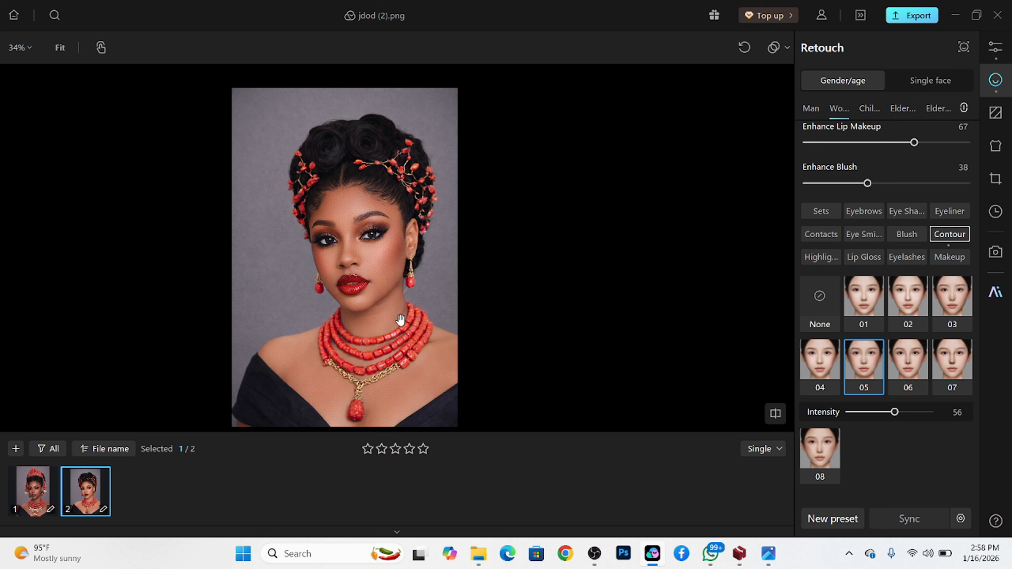
{"action": "left_click_drag", "start_coordinate": [400, 322], "coordinate": [440, 304]}
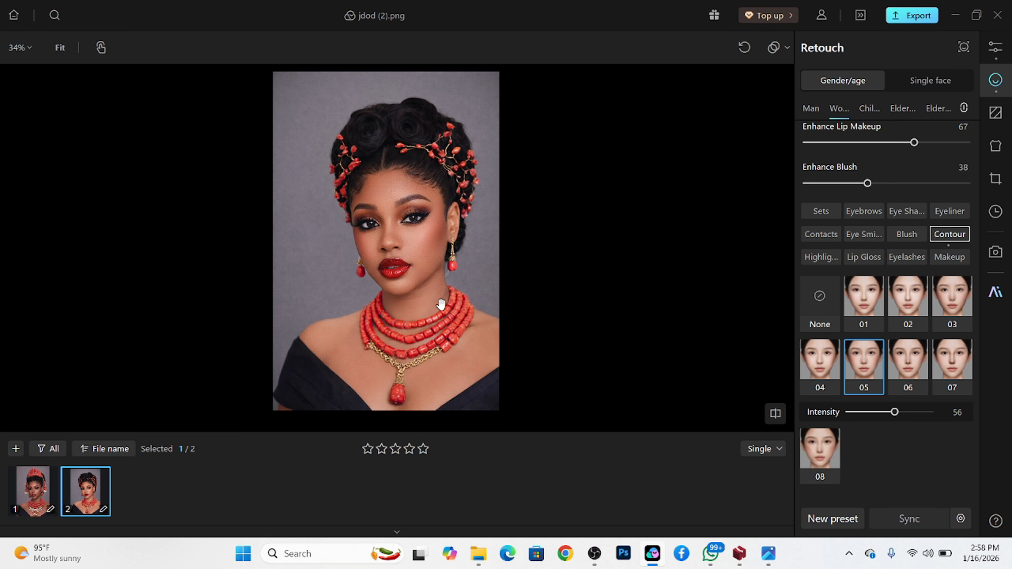